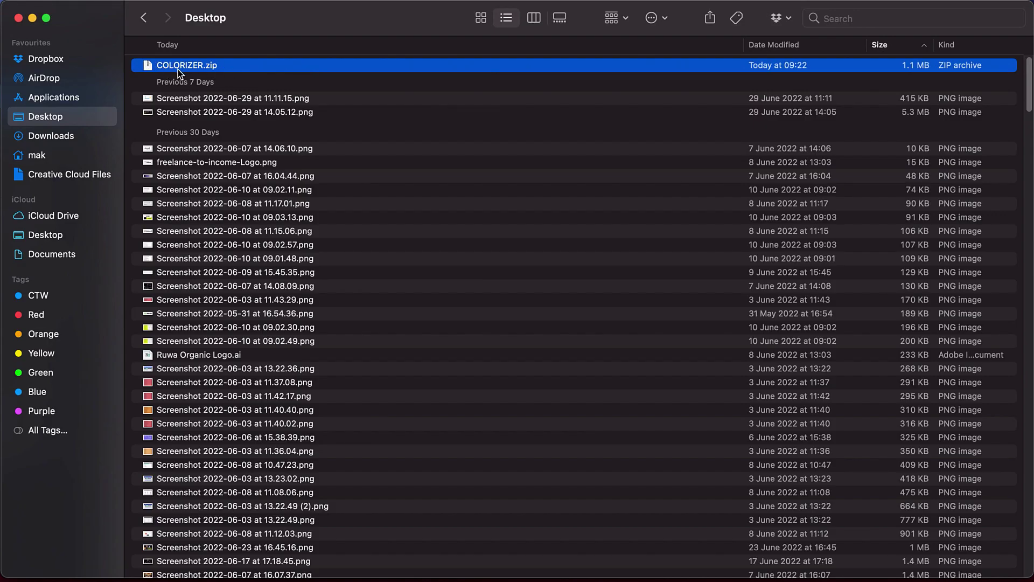
Open the COLORIZER folder and Quick Look Colorize.png to view its named five-colour palettes.
{"action": "double_click", "coordinate": [239, 67]}
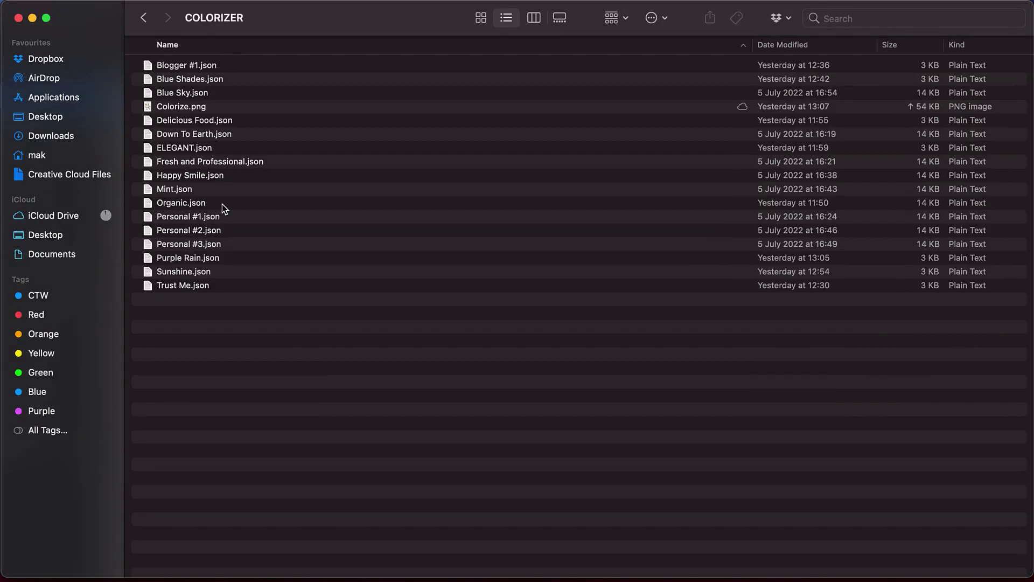
{"action": "left_click", "coordinate": [228, 107]}
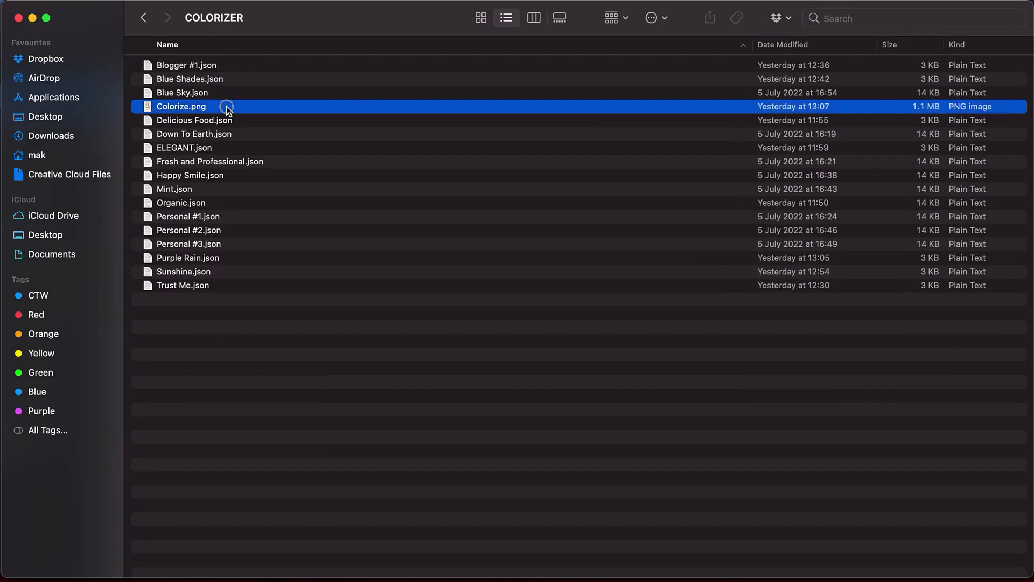
{"action": "key", "text": "space"}
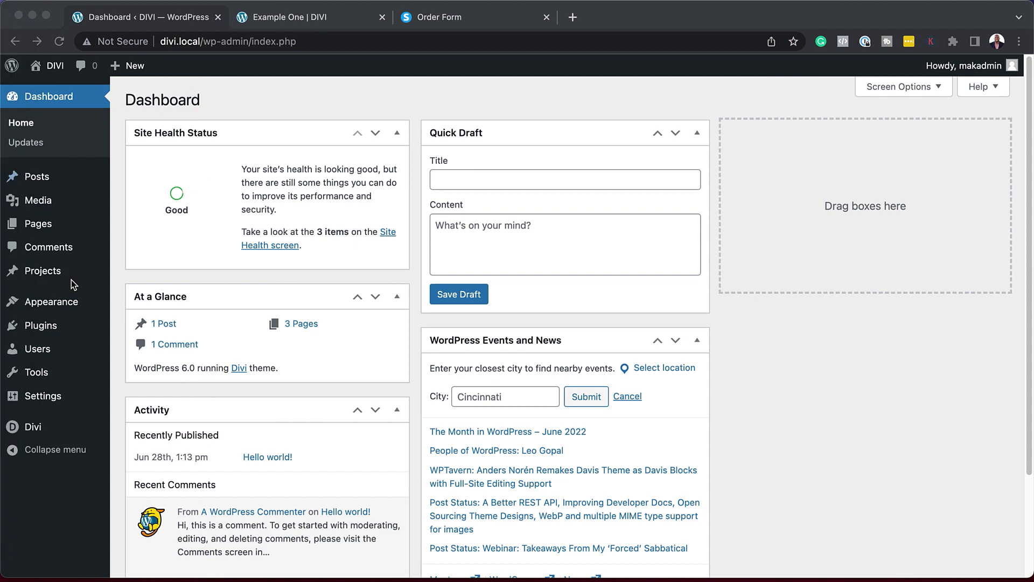
Open Divi Theme Options and its Portability import panel.
{"action": "scroll", "coordinate": [66, 456], "scroll_direction": "down", "scroll_amount": 2}
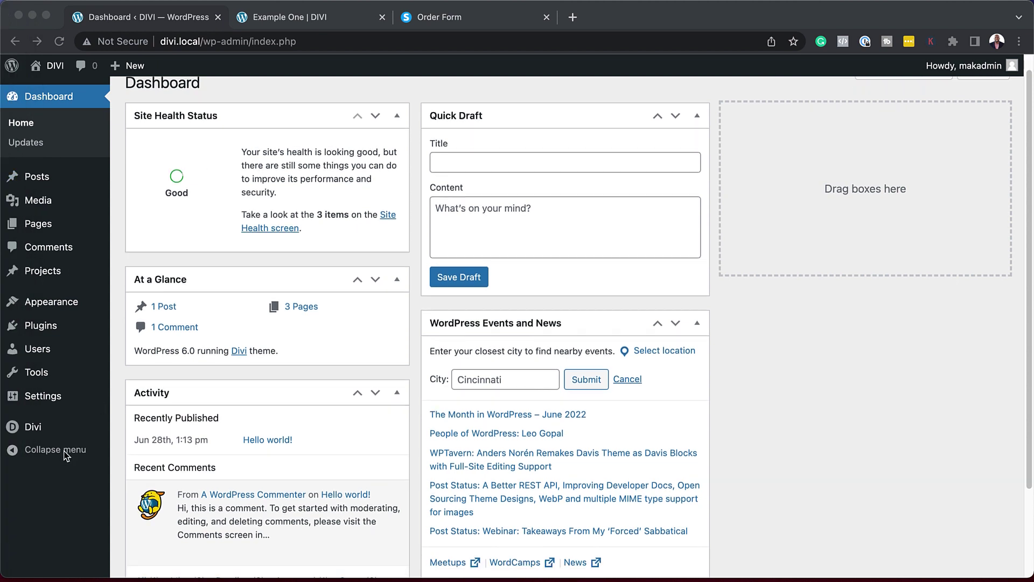
{"action": "left_click", "coordinate": [48, 433]}
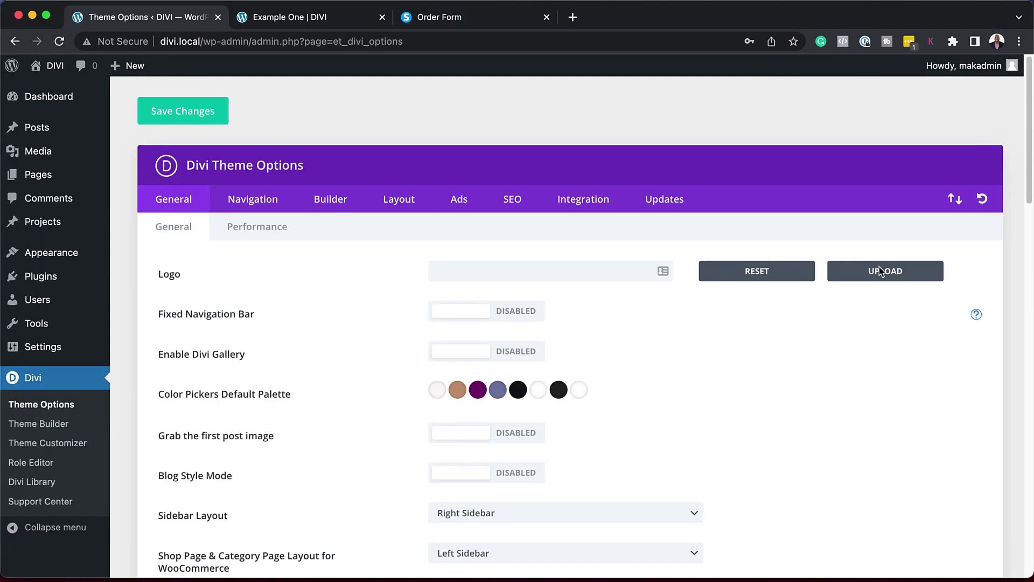
{"action": "left_click", "coordinate": [955, 199]}
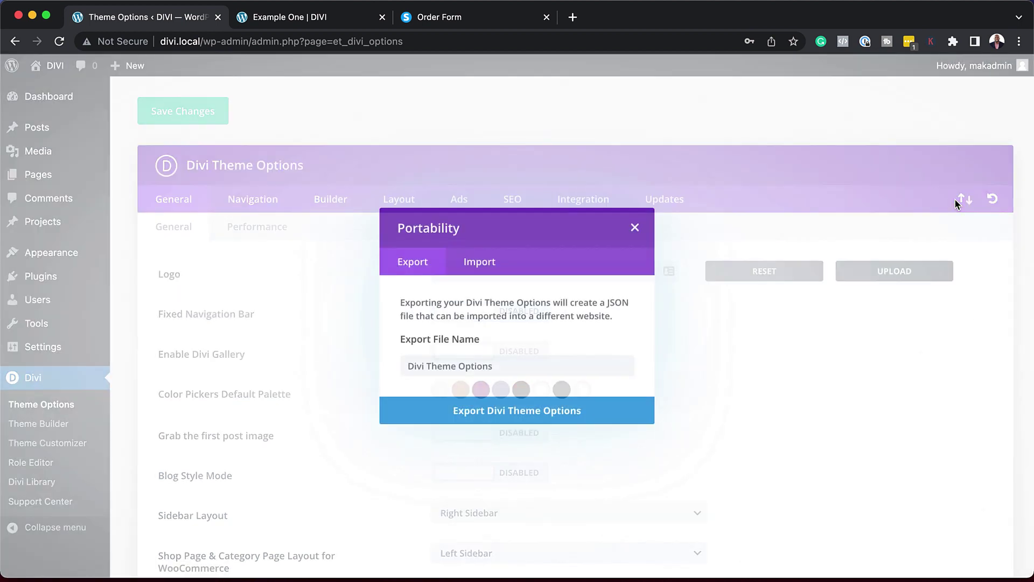
{"action": "left_click", "coordinate": [490, 263]}
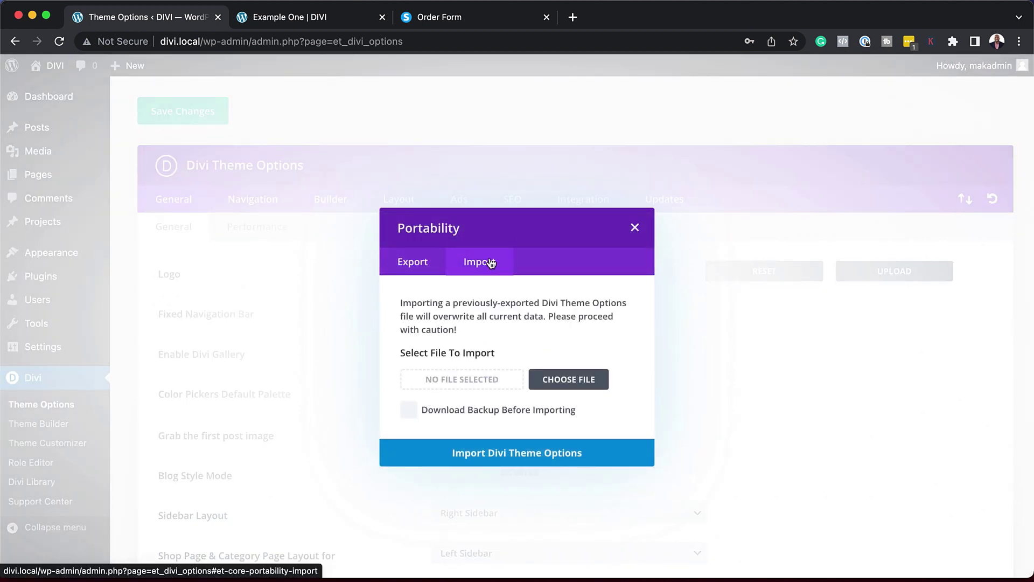
Import the Personal #1.json theme options file and save the changes.
{"action": "left_click", "coordinate": [569, 379]}
{"action": "left_click", "coordinate": [798, 333]}
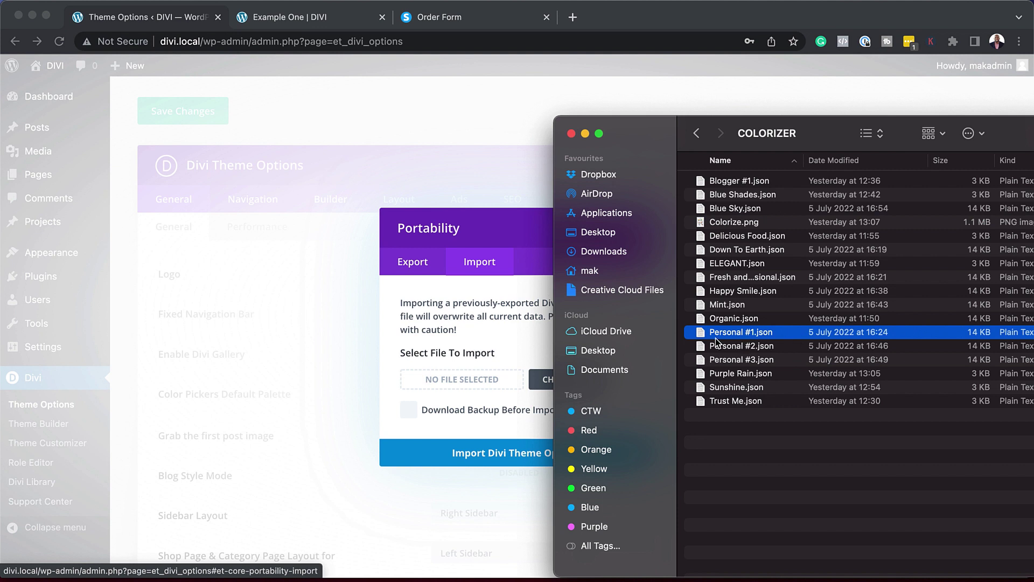
{"action": "left_click_drag", "start_coordinate": [702, 337], "coordinate": [443, 384]}
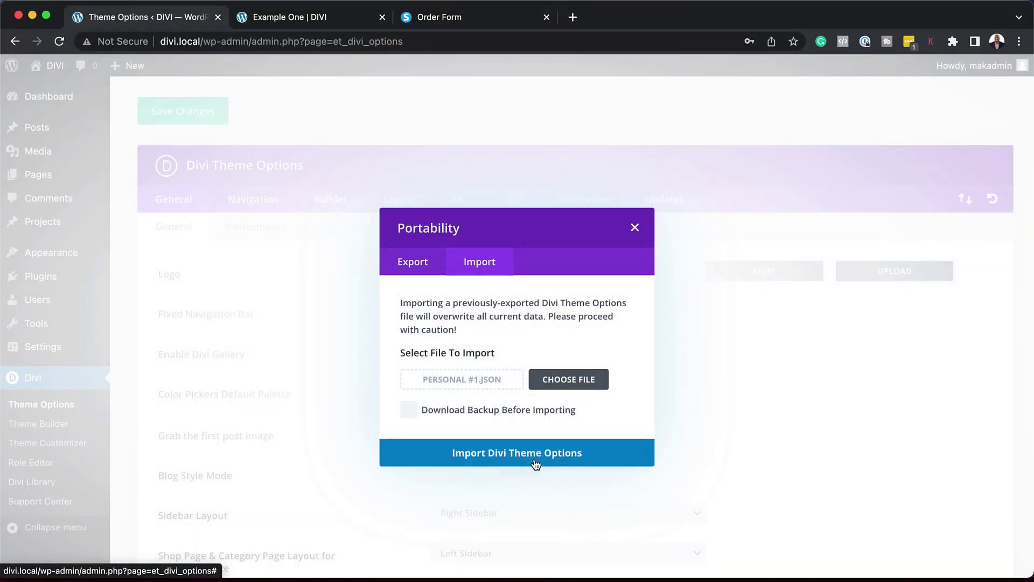
{"action": "left_click", "coordinate": [535, 461]}
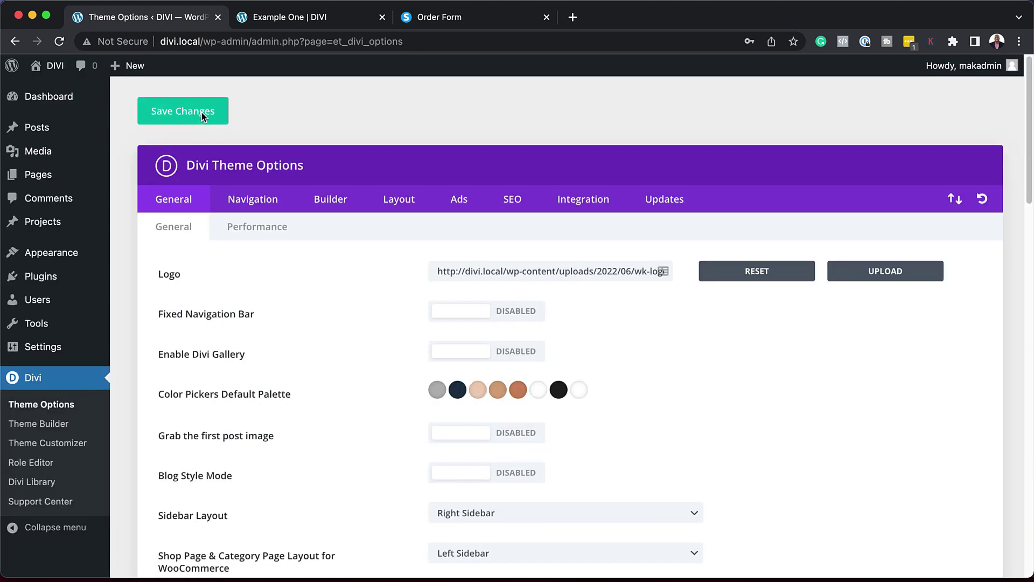
{"action": "left_click", "coordinate": [201, 112]}
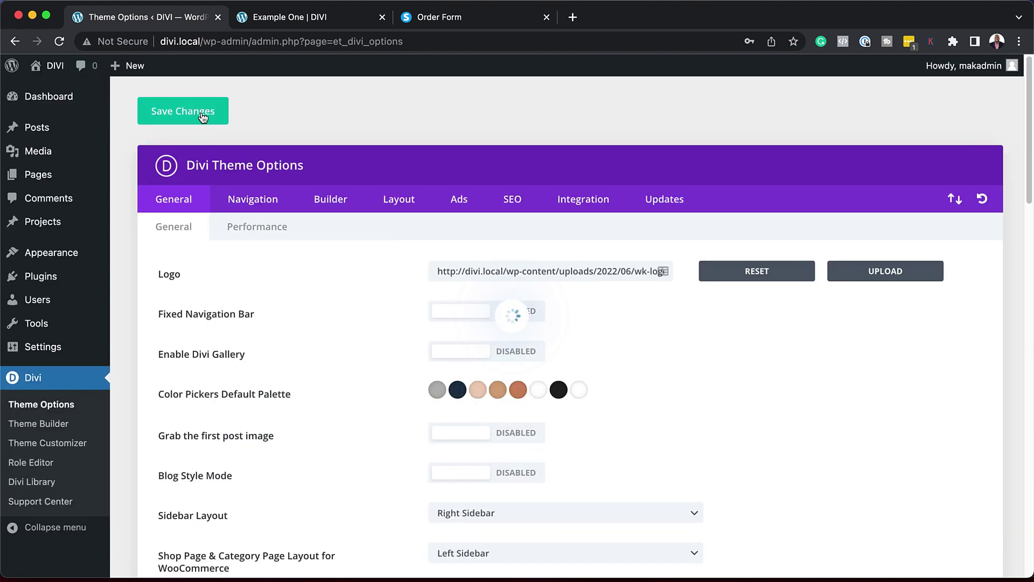
Reload Example One and set the fullwidth header background to the navy #1d3343 swatch.
{"action": "left_click", "coordinate": [345, 16]}
{"action": "left_click", "coordinate": [59, 43]}
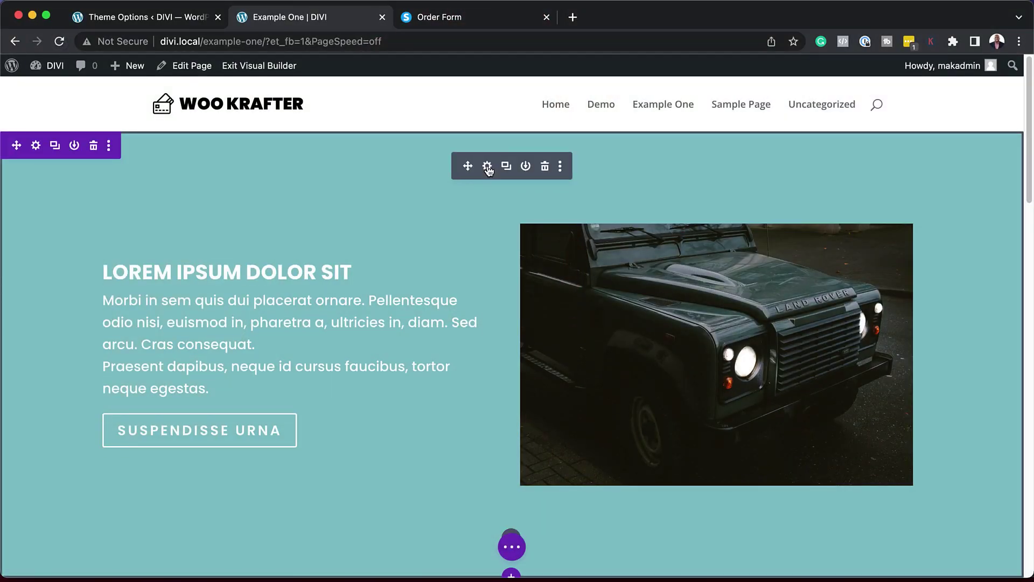
{"action": "left_click", "coordinate": [488, 166]}
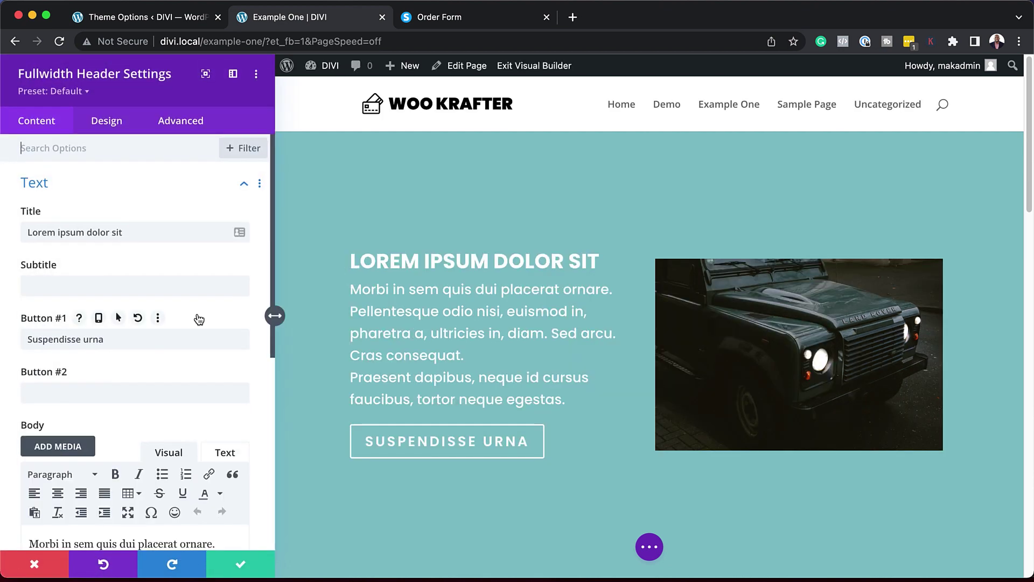
{"action": "scroll", "coordinate": [107, 400], "scroll_direction": "down", "scroll_amount": 6}
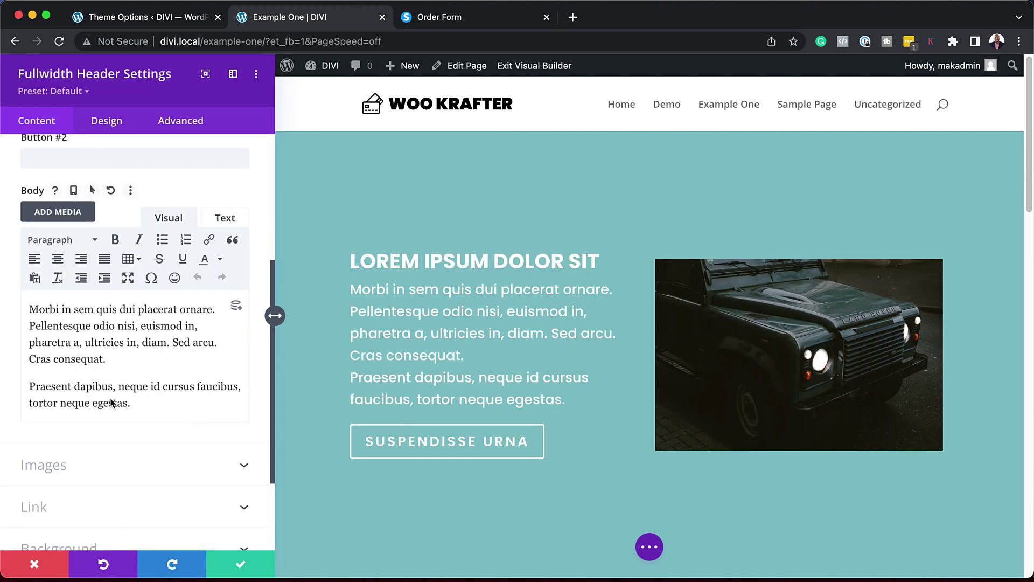
{"action": "left_click", "coordinate": [90, 444]}
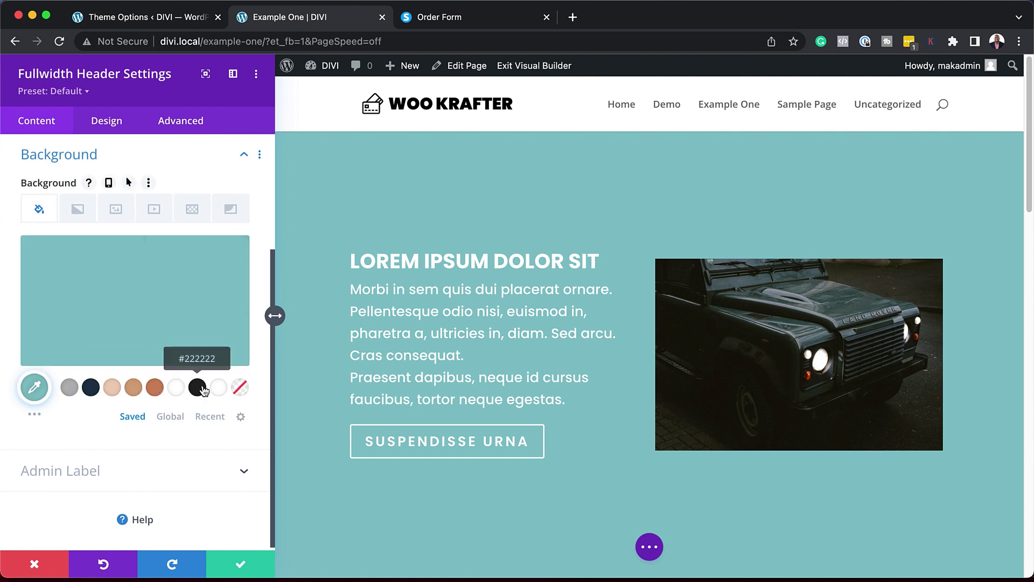
{"action": "left_click", "coordinate": [91, 387]}
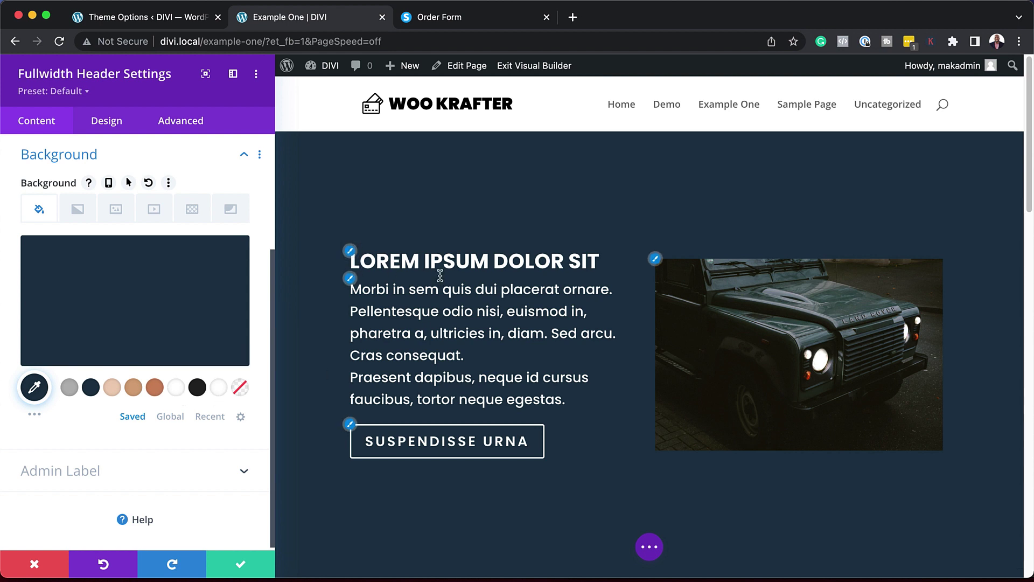
Set the header title colour to peach #edcbb2 and body text colour to tan #d4a176.
{"action": "left_click", "coordinate": [350, 251]}
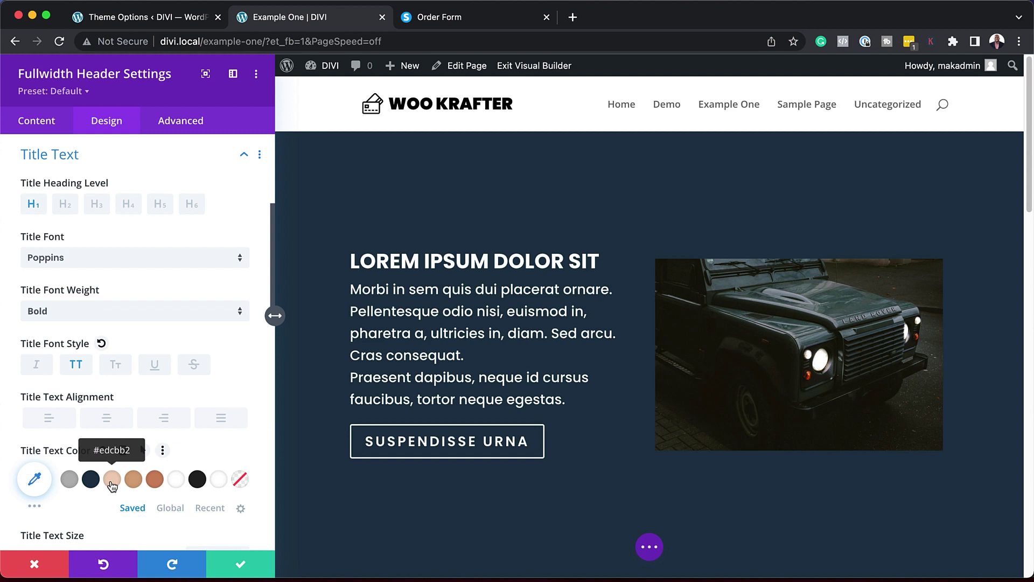
{"action": "left_click", "coordinate": [112, 479]}
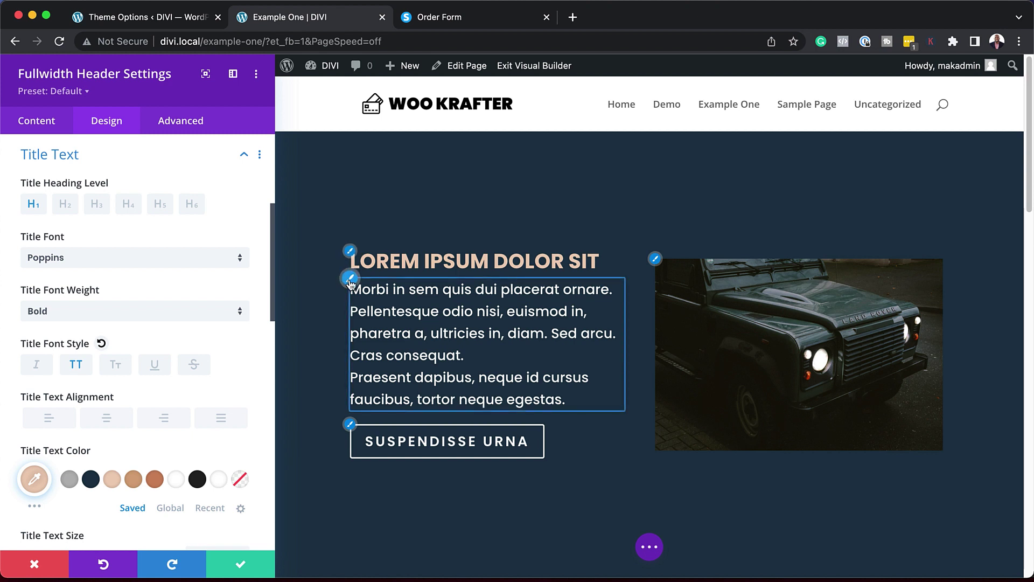
{"action": "left_click", "coordinate": [350, 279]}
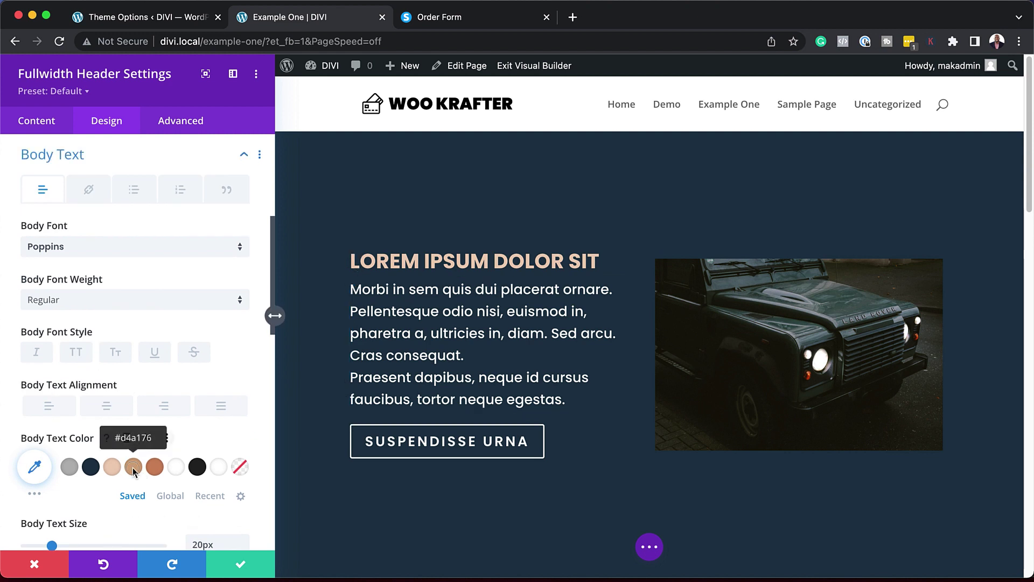
{"action": "left_click", "coordinate": [134, 472]}
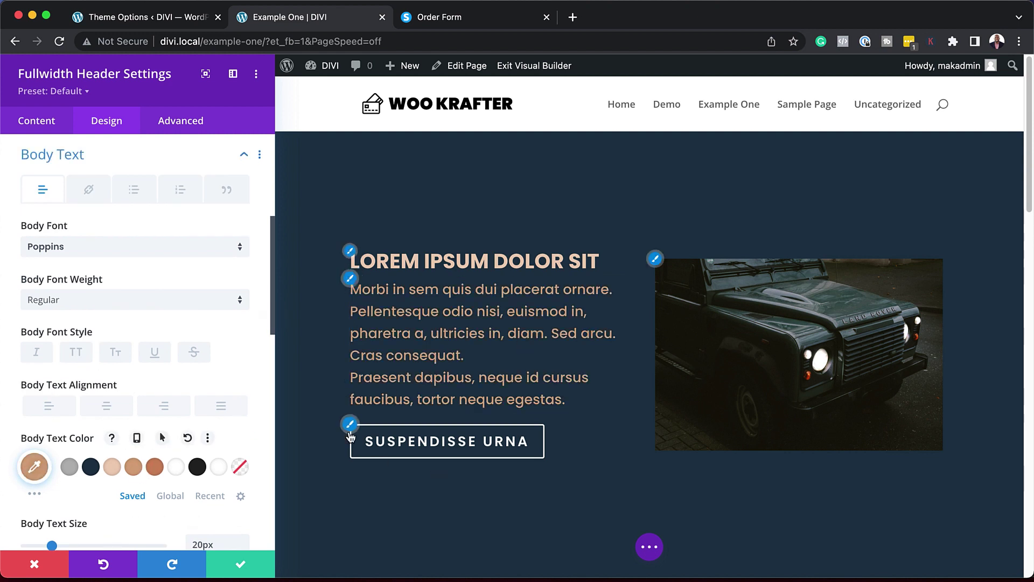
Give Button One a copper fill and copper border, then save the header settings.
{"action": "left_click", "coordinate": [350, 424]}
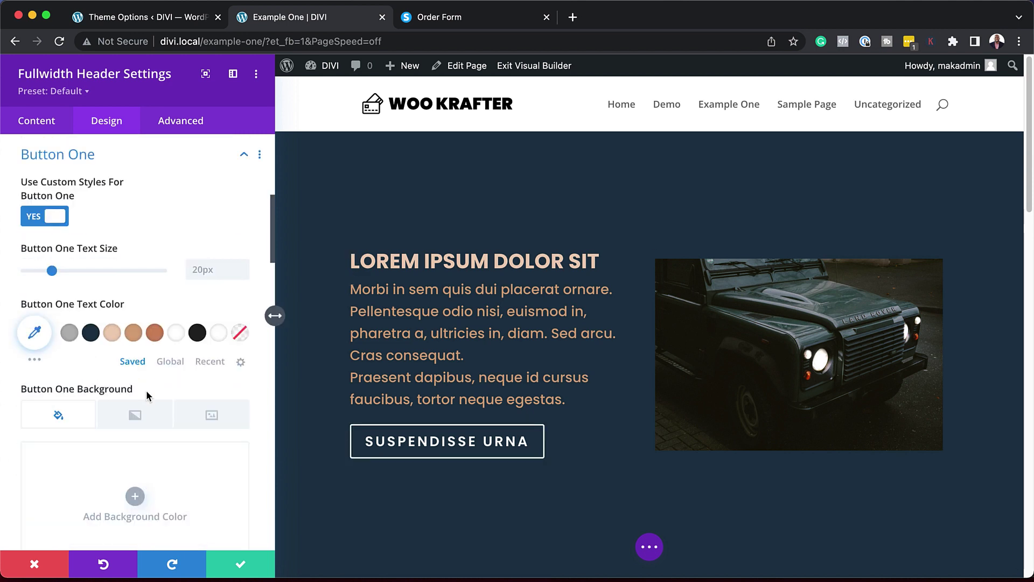
{"action": "scroll", "coordinate": [147, 390], "scroll_direction": "down", "scroll_amount": 5}
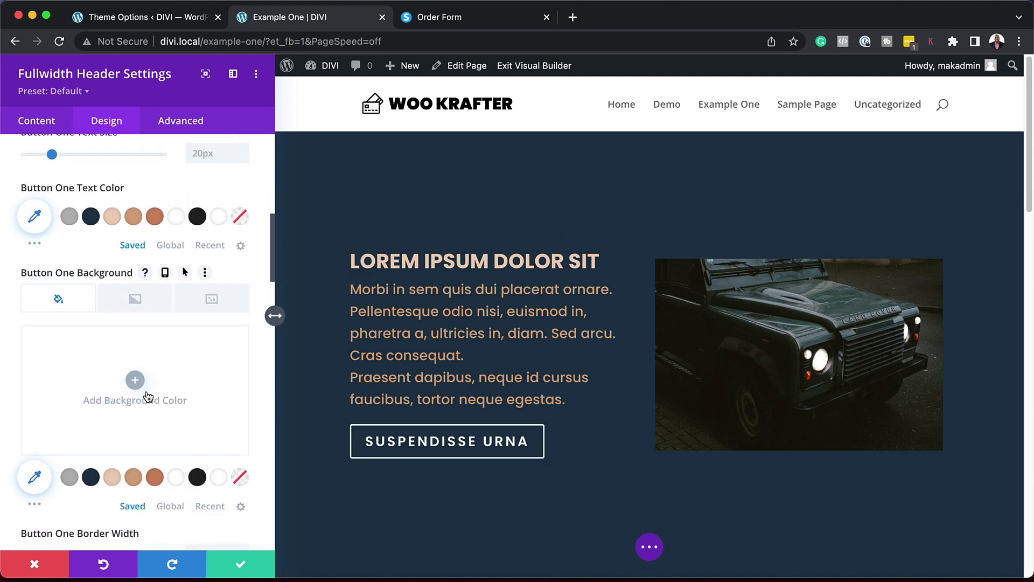
{"action": "scroll", "coordinate": [148, 397], "scroll_direction": "down", "scroll_amount": 2}
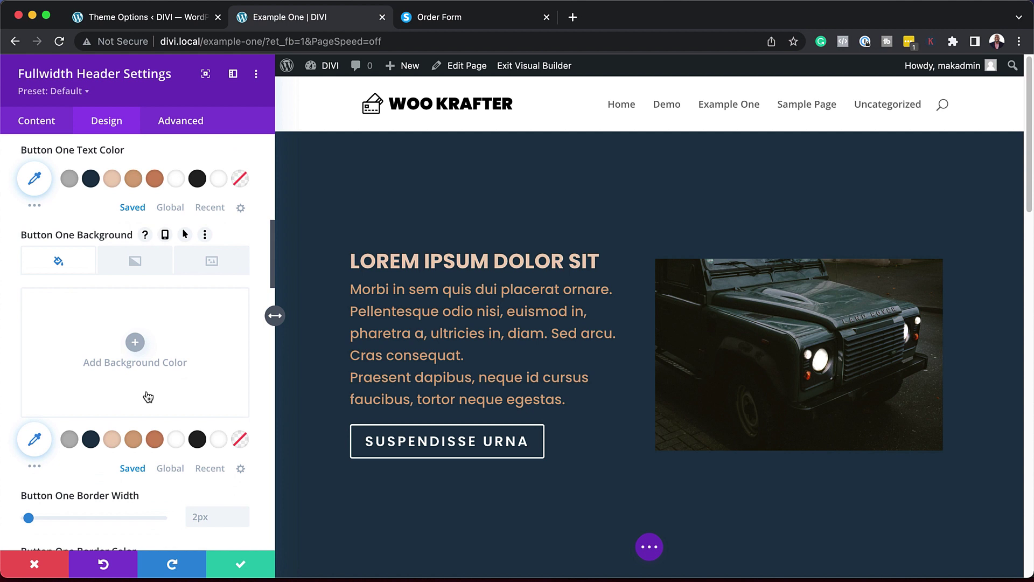
{"action": "left_click", "coordinate": [154, 440]}
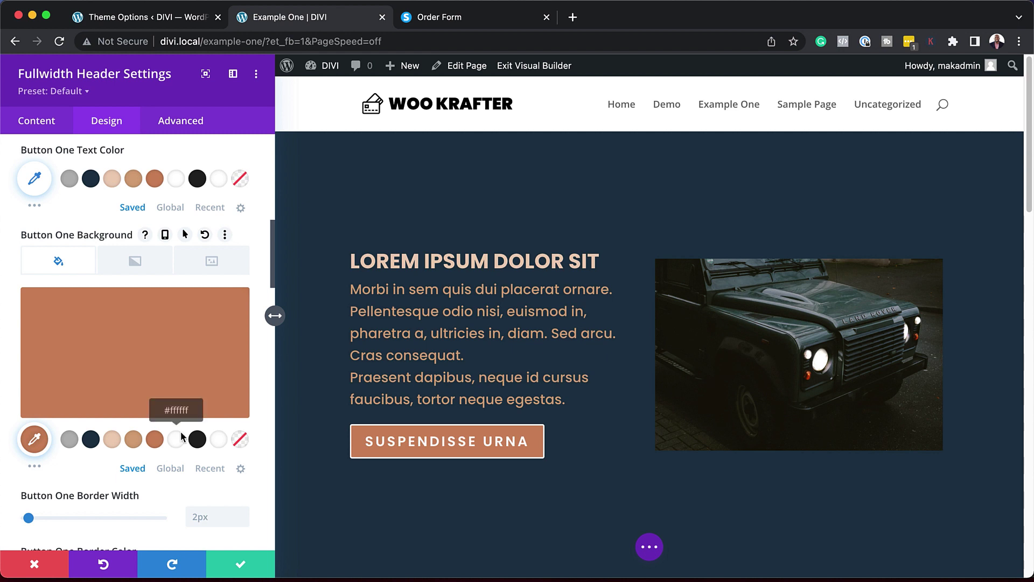
{"action": "scroll", "coordinate": [173, 439], "scroll_direction": "down", "scroll_amount": 5}
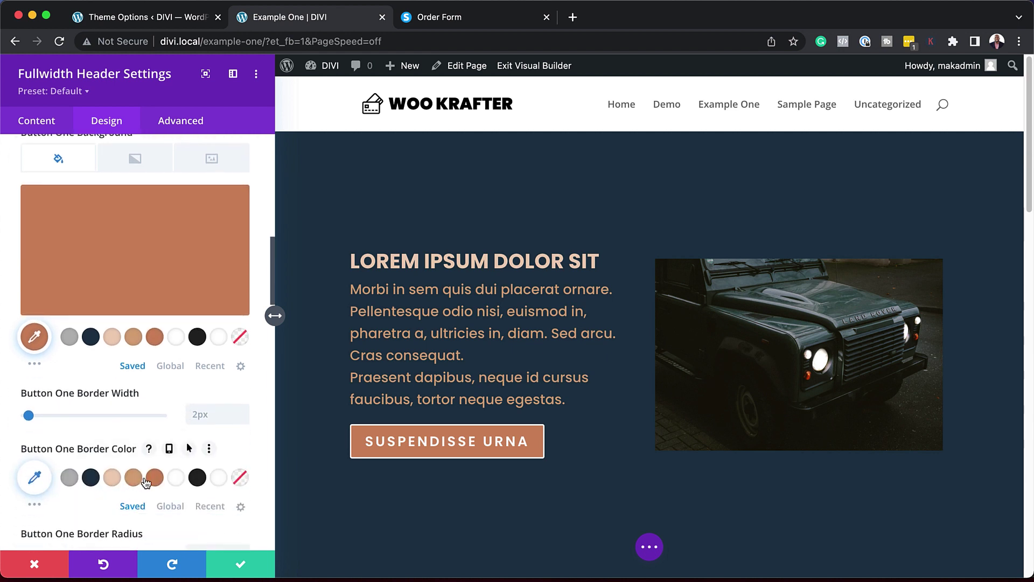
{"action": "left_click", "coordinate": [155, 479]}
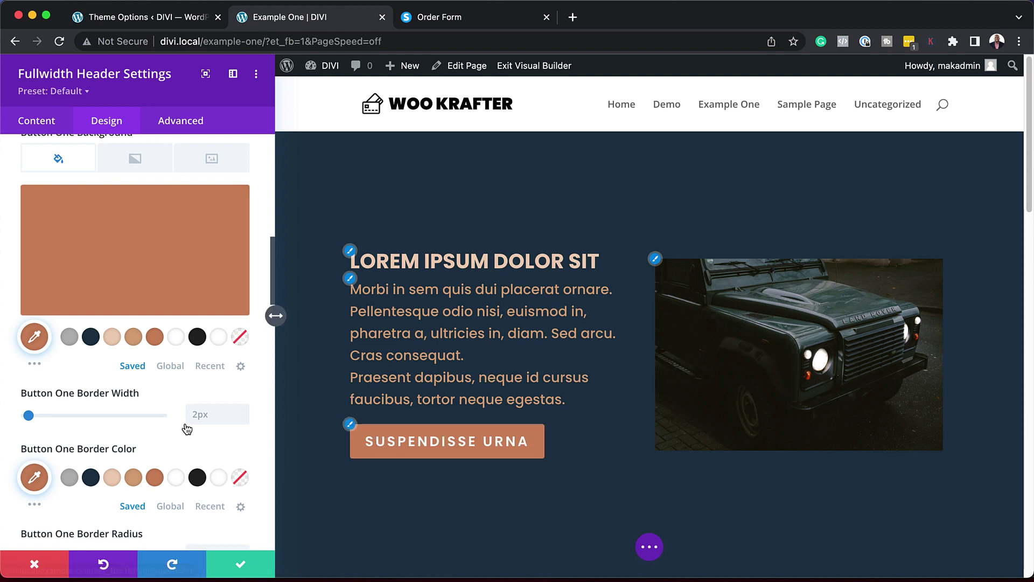
{"action": "scroll", "coordinate": [181, 423], "scroll_direction": "down", "scroll_amount": 3}
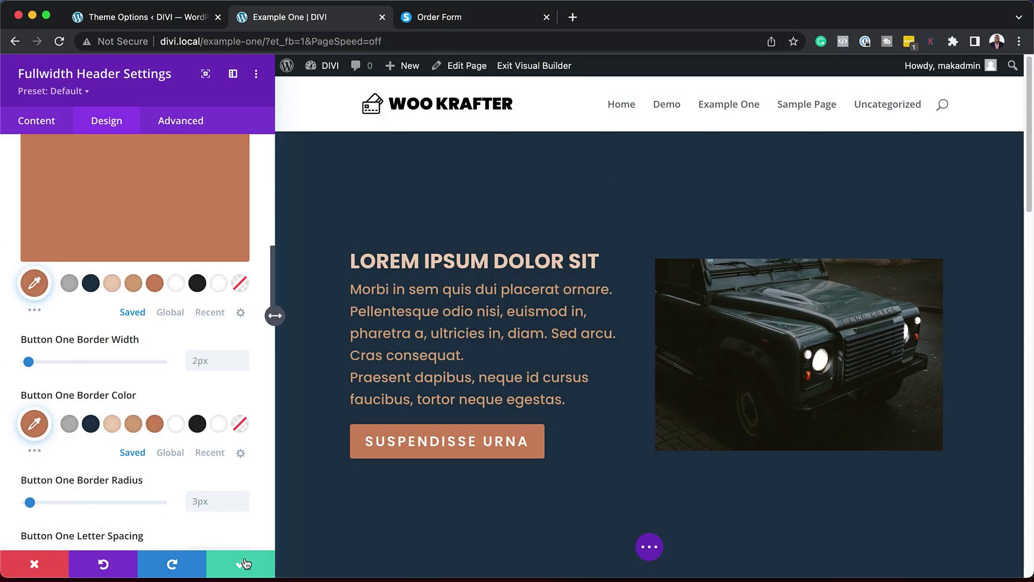
{"action": "left_click", "coordinate": [244, 564]}
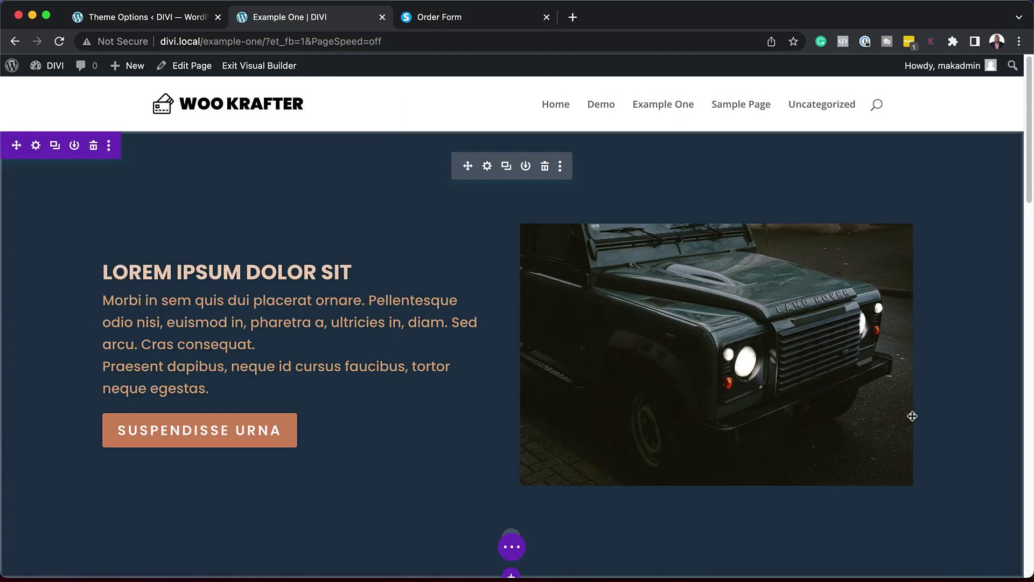
Set the Morbi section's background to the peach #edcbb2 swatch and save.
{"action": "scroll", "coordinate": [912, 416], "scroll_direction": "down", "scroll_amount": 10}
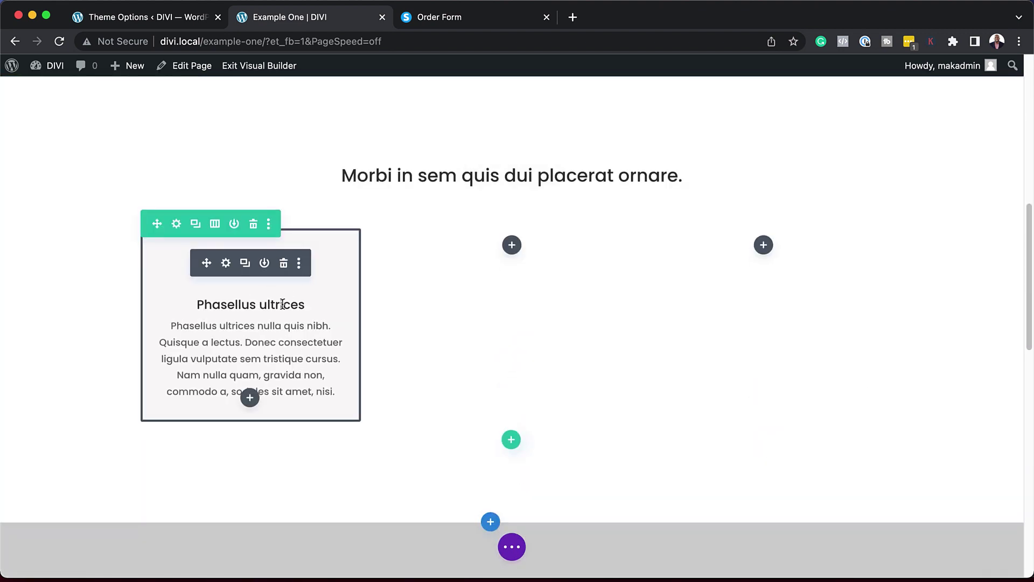
{"action": "scroll", "coordinate": [749, 382], "scroll_direction": "up", "scroll_amount": 2}
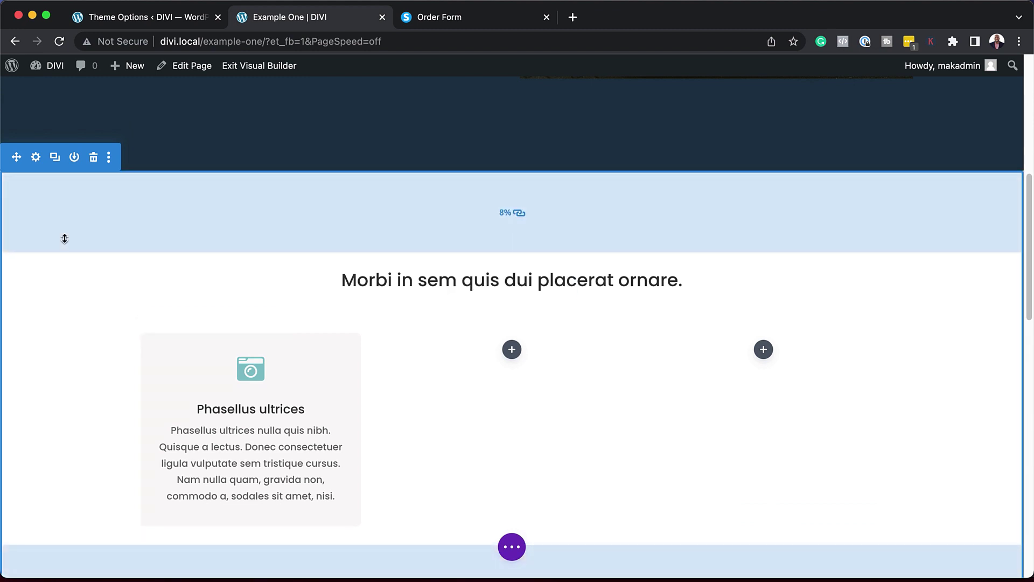
{"action": "left_click", "coordinate": [36, 158]}
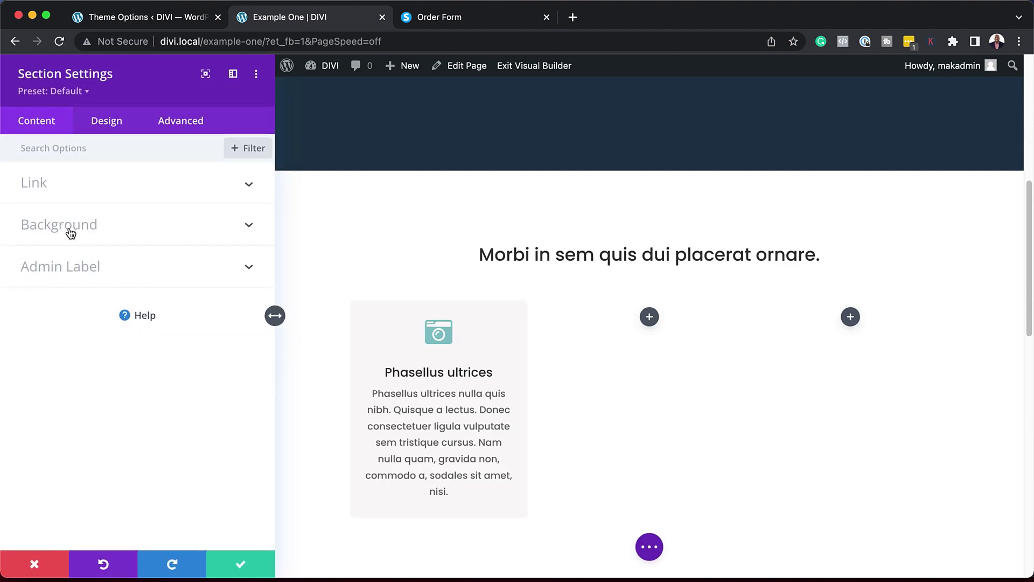
{"action": "left_click", "coordinate": [70, 233]}
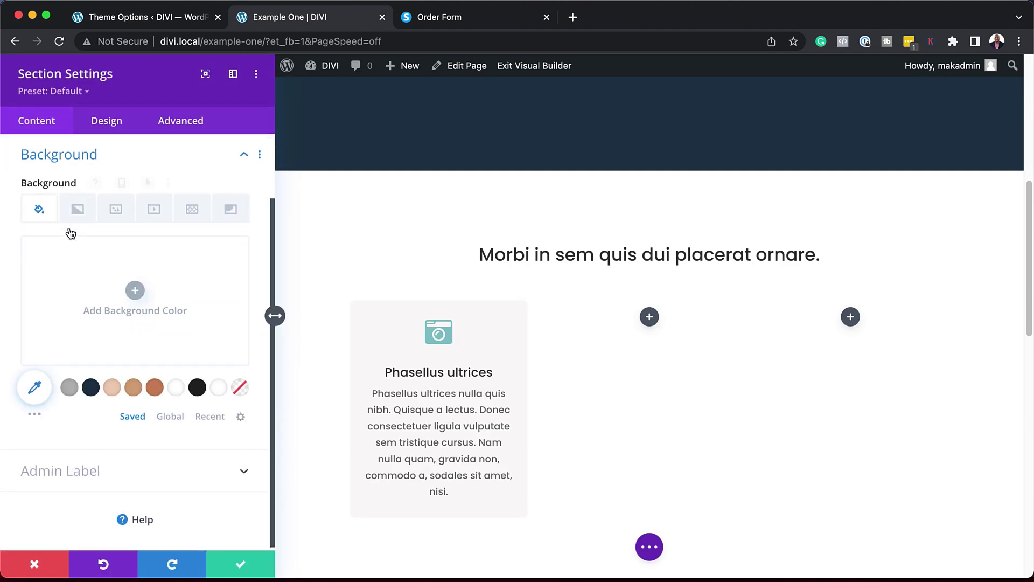
{"action": "left_click", "coordinate": [112, 388]}
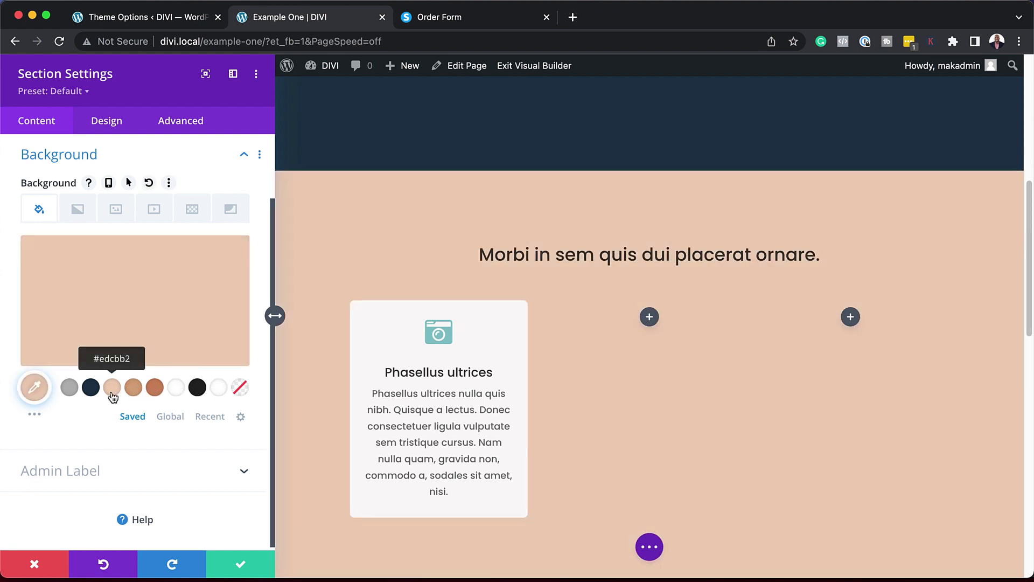
{"action": "left_click", "coordinate": [241, 564]}
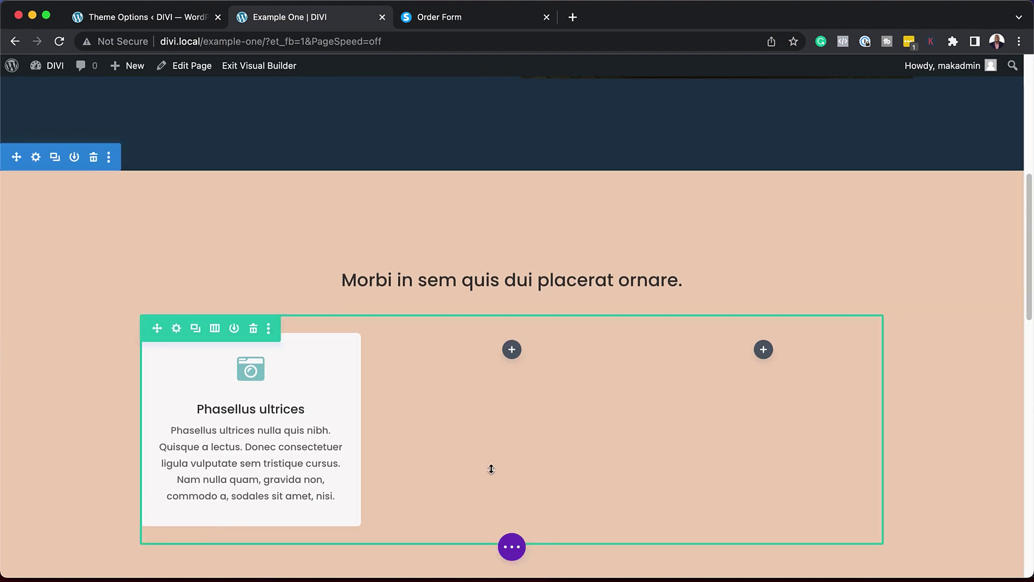
Set the Morbi heading's H2 text colour to navy #1d3343 and save the text module.
{"action": "scroll", "coordinate": [491, 469], "scroll_direction": "down", "scroll_amount": 5}
{"action": "scroll", "coordinate": [490, 356], "scroll_direction": "up", "scroll_amount": 2}
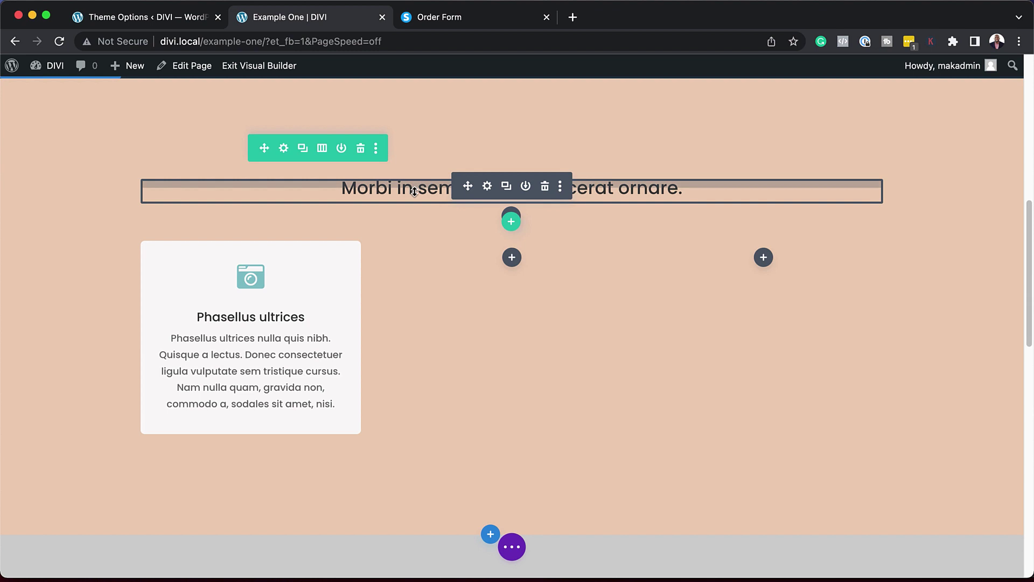
{"action": "left_click", "coordinate": [488, 187]}
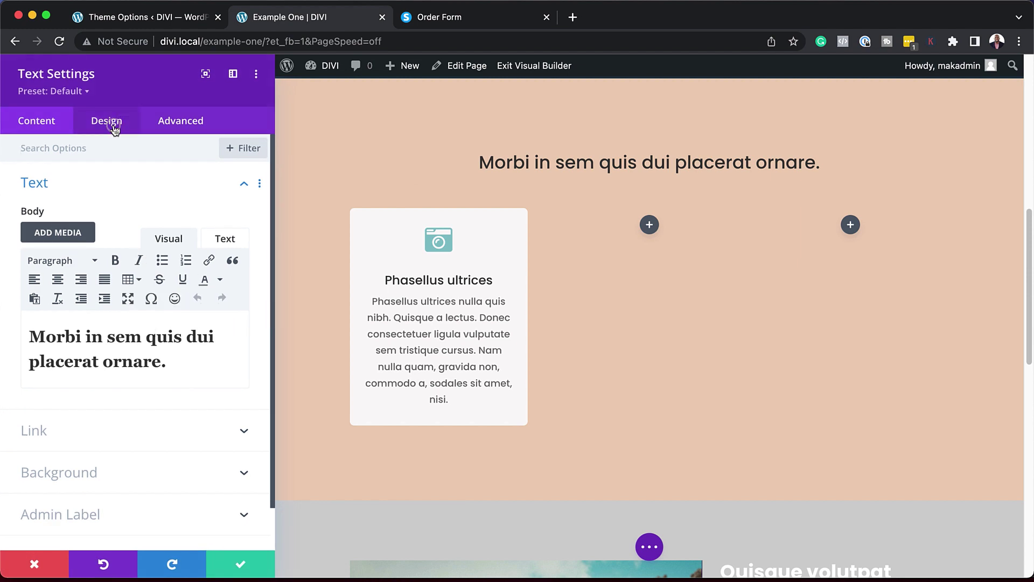
{"action": "left_click", "coordinate": [114, 127]}
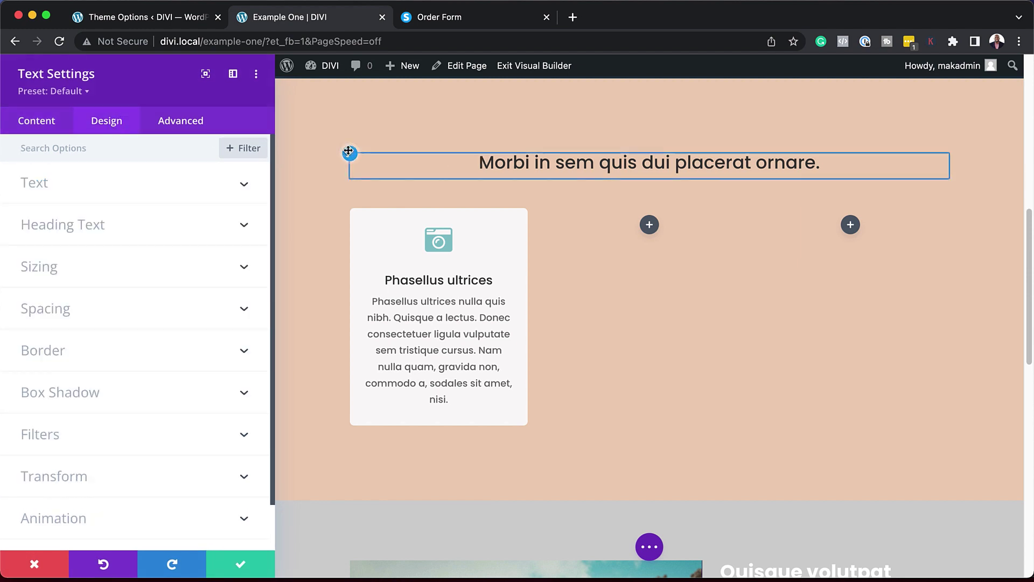
{"action": "left_click", "coordinate": [205, 225]}
{"action": "scroll", "coordinate": [136, 463], "scroll_direction": "down", "scroll_amount": 1}
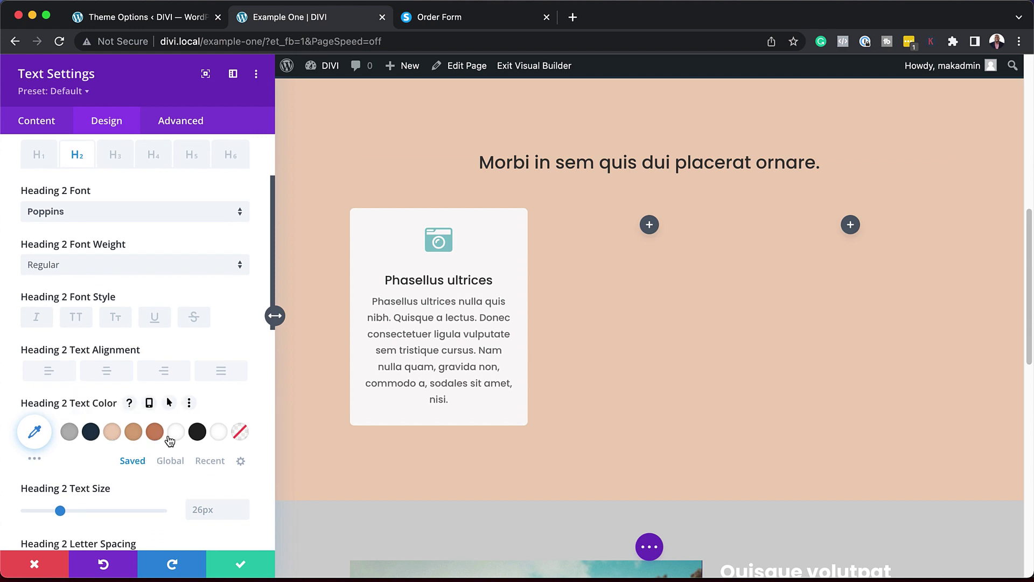
{"action": "left_click", "coordinate": [198, 434]}
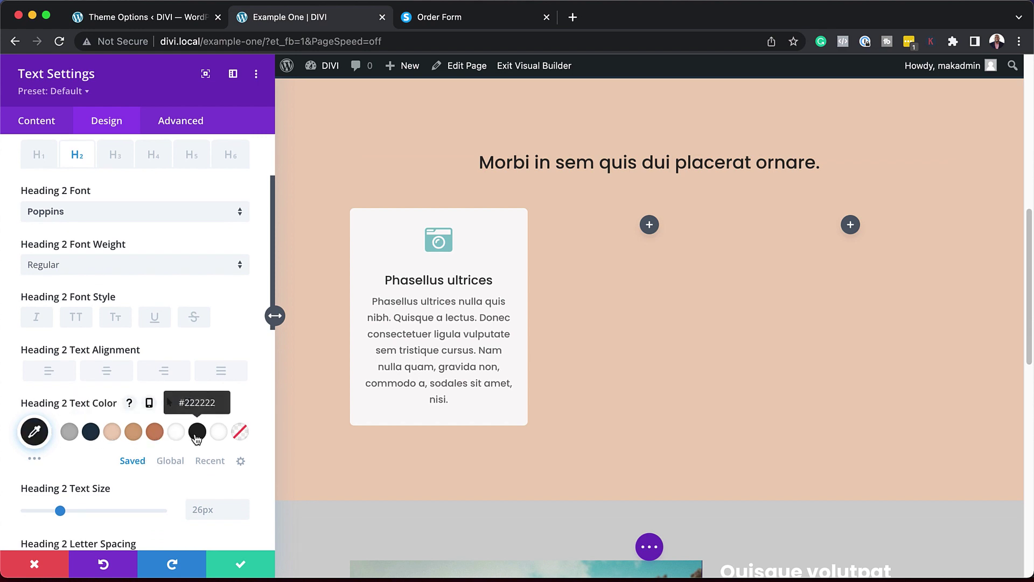
{"action": "left_click", "coordinate": [153, 436]}
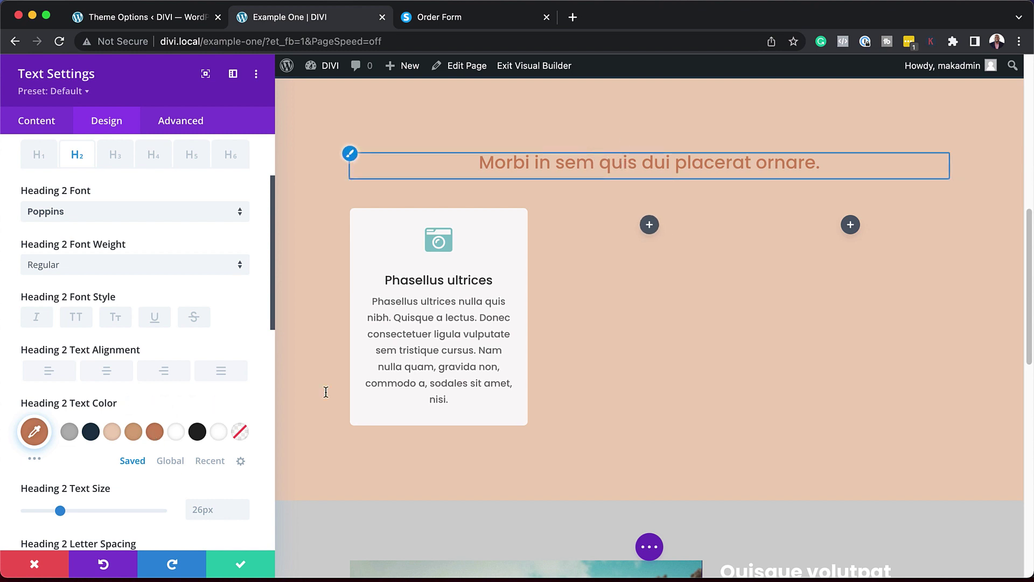
{"action": "left_click", "coordinate": [94, 434]}
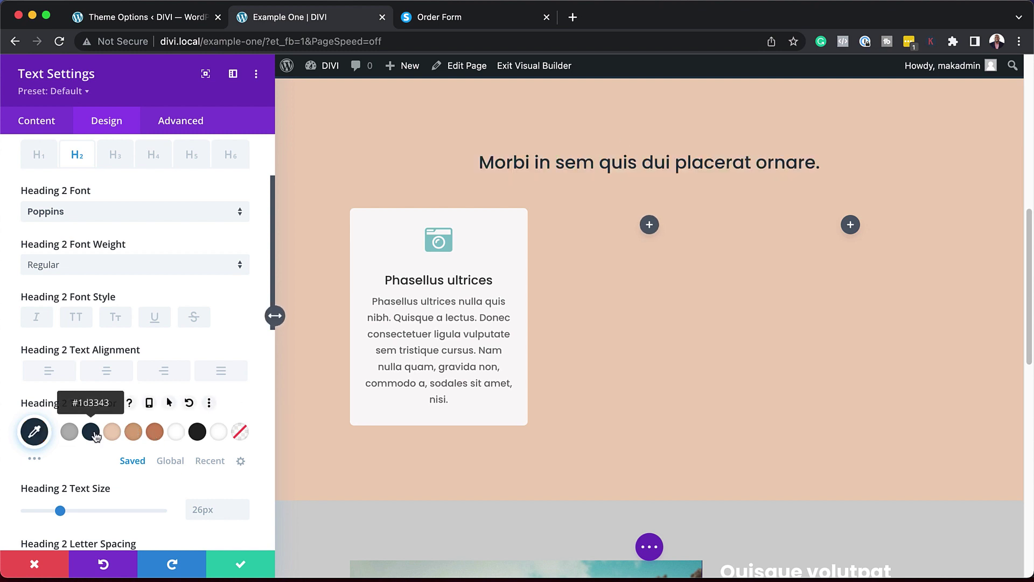
{"action": "left_click", "coordinate": [242, 566]}
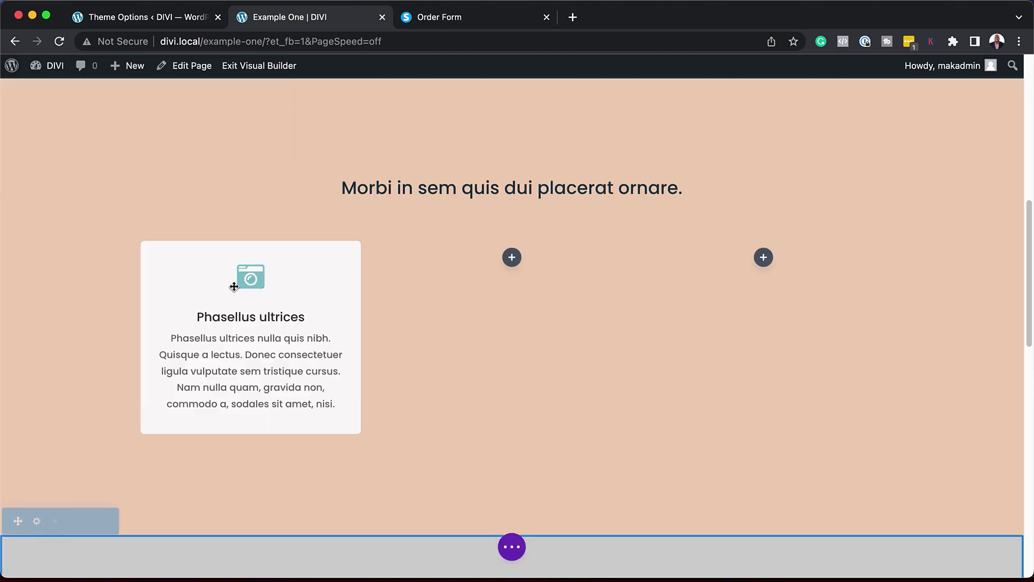
Give the Phasellus ultrices blurb a tan #d4a176 background after trying copper, peach and grey.
{"action": "mouse_move", "coordinate": [237, 293]}
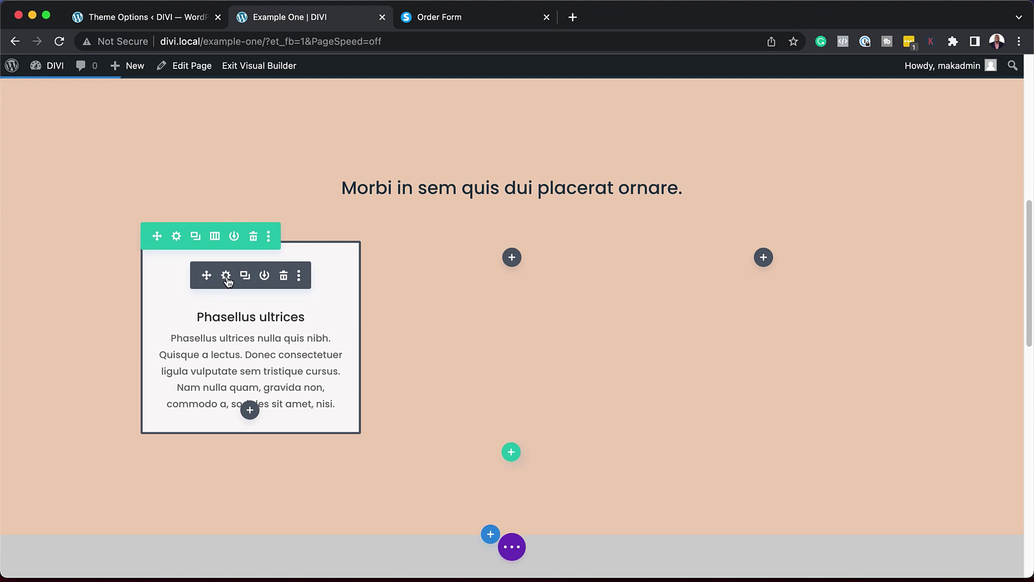
{"action": "left_click", "coordinate": [226, 276]}
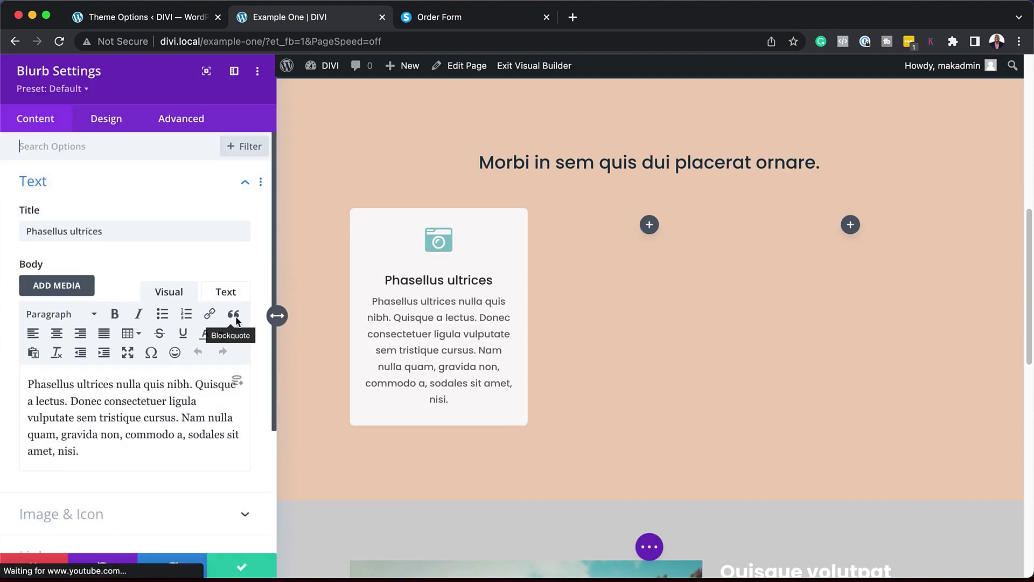
{"action": "scroll", "coordinate": [145, 468], "scroll_direction": "down", "scroll_amount": 3}
{"action": "left_click", "coordinate": [81, 462]}
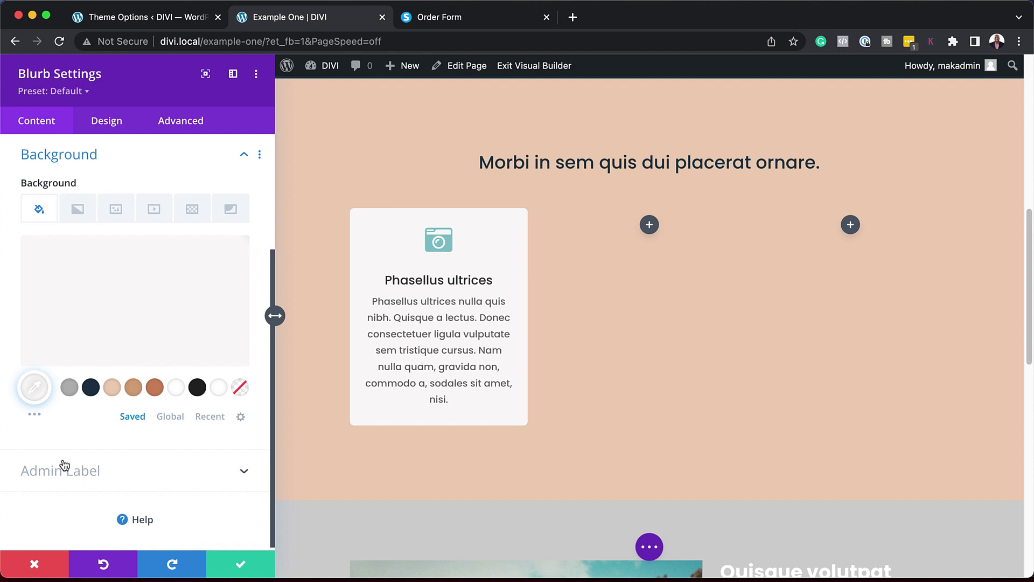
{"action": "left_click", "coordinate": [155, 388]}
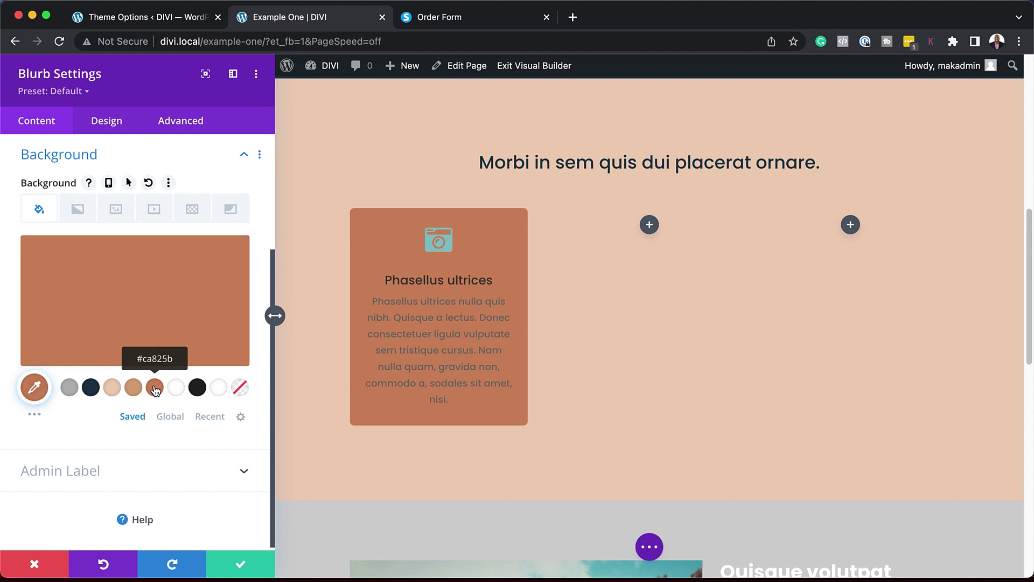
{"action": "left_click", "coordinate": [113, 391]}
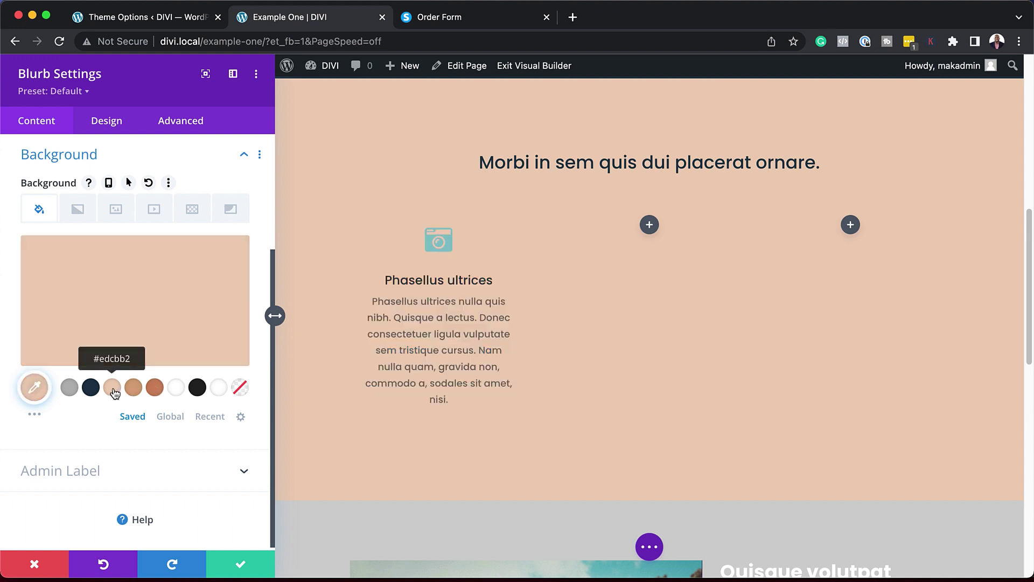
{"action": "left_click", "coordinate": [74, 392]}
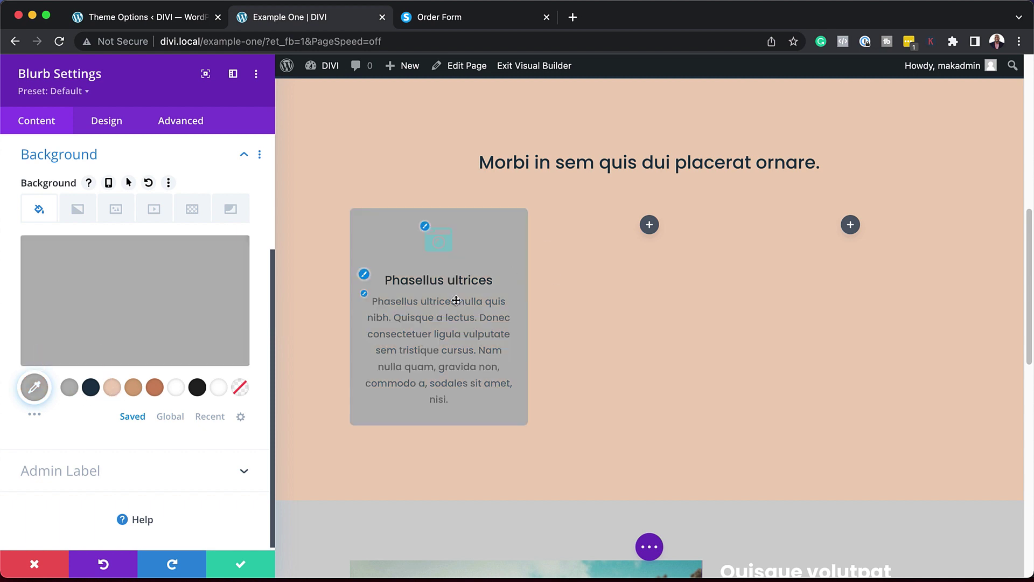
{"action": "left_click", "coordinate": [132, 388]}
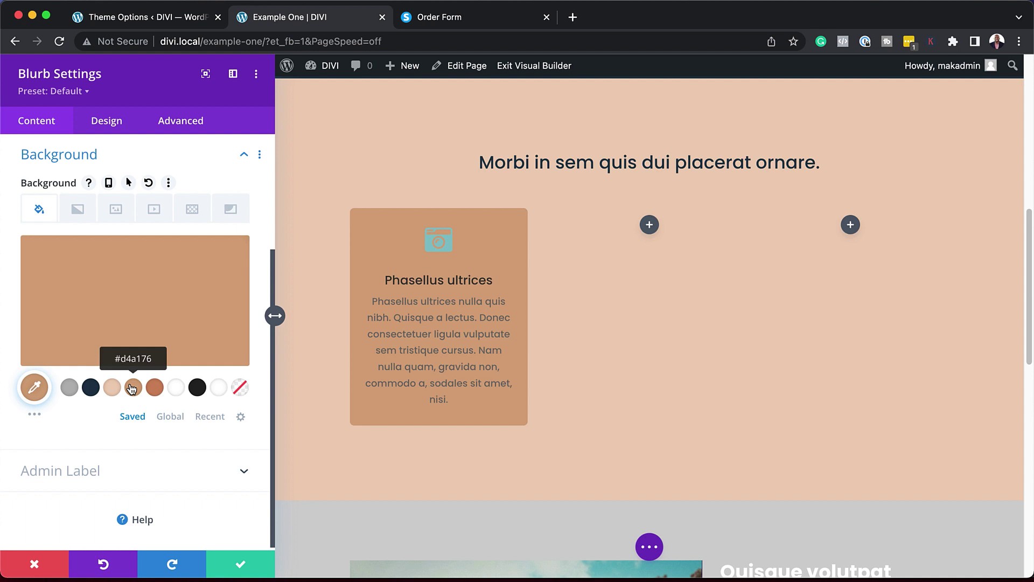
{"action": "left_click", "coordinate": [153, 387]}
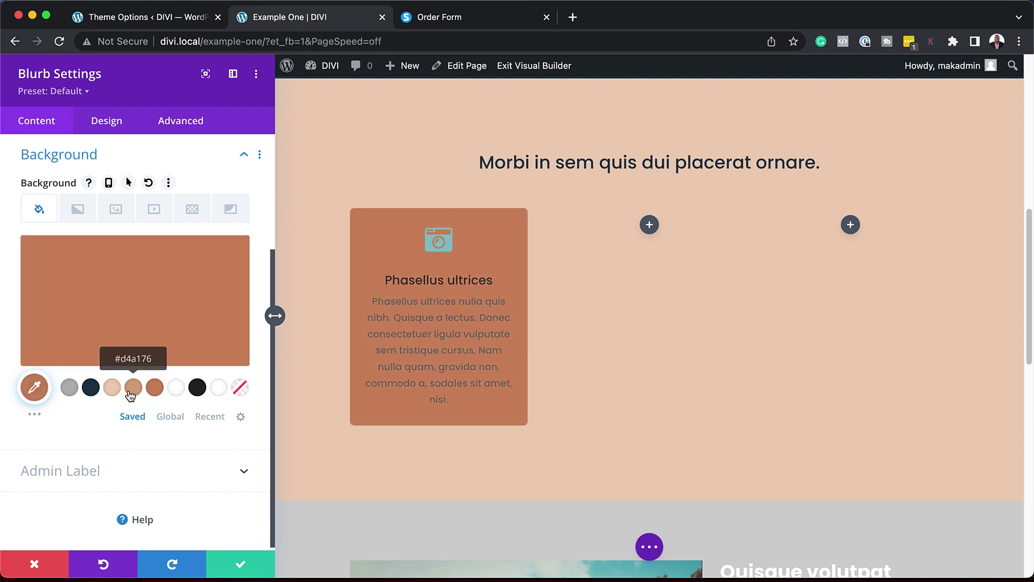
{"action": "left_click", "coordinate": [130, 392]}
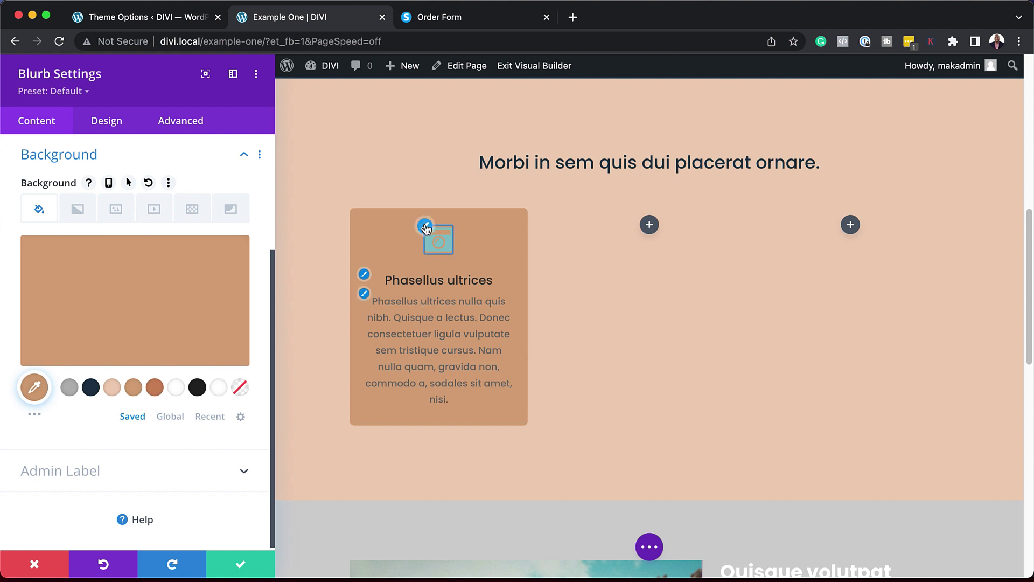
Set the blurb's icon colour to white after briefly trying beige.
{"action": "left_click", "coordinate": [426, 227]}
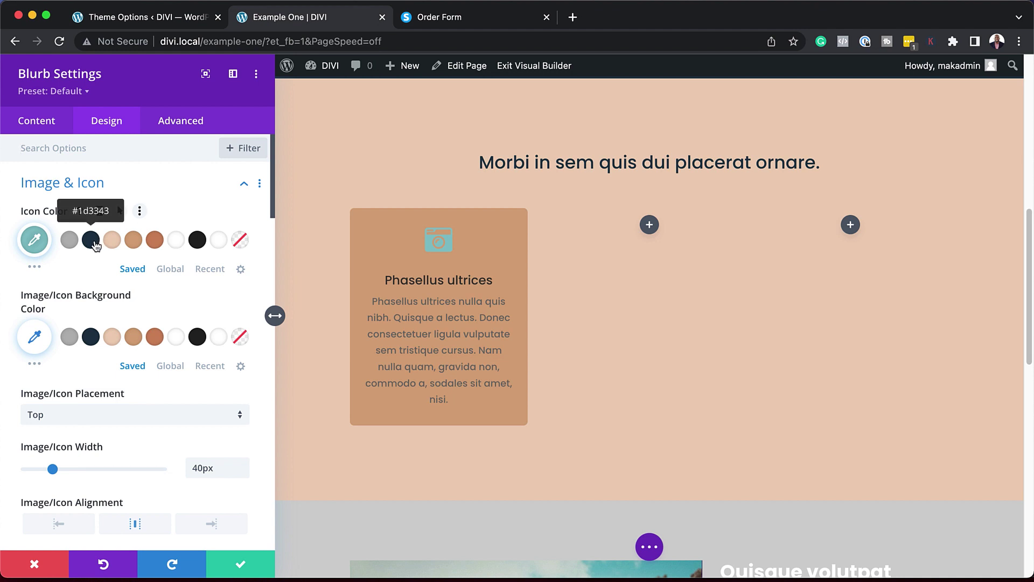
{"action": "left_click", "coordinate": [117, 244]}
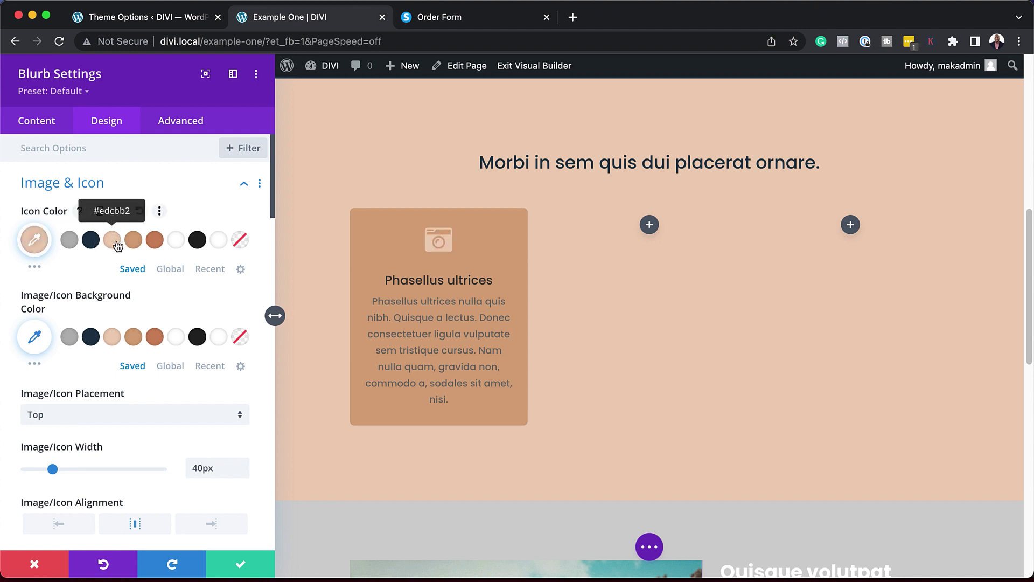
{"action": "left_click", "coordinate": [177, 241]}
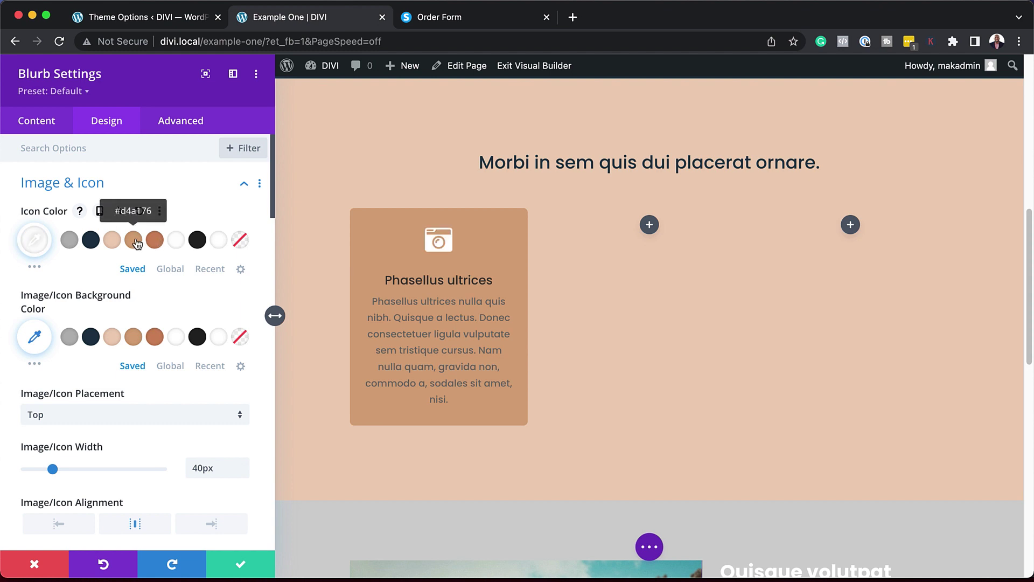
{"action": "left_click", "coordinate": [112, 240]}
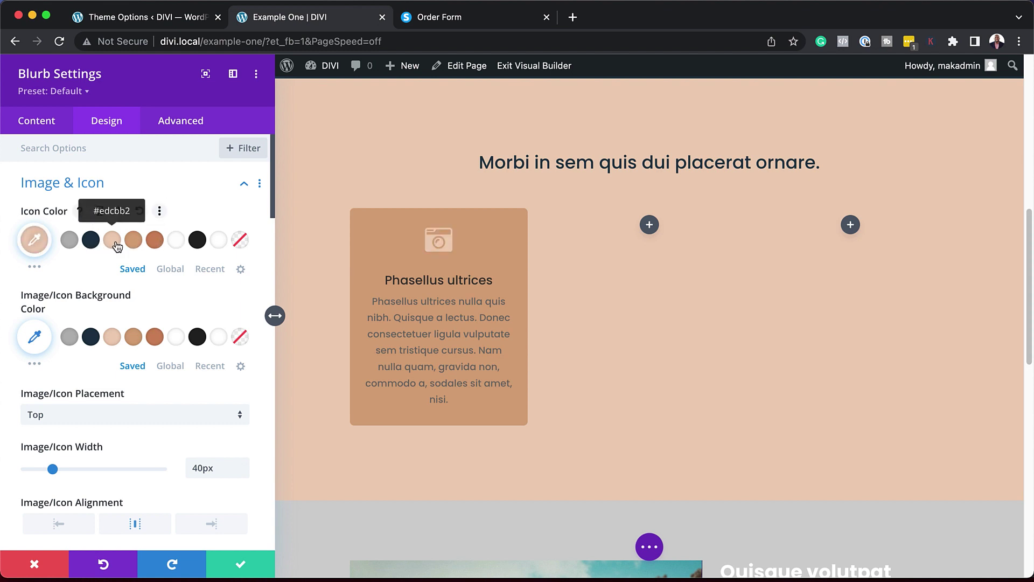
{"action": "left_click", "coordinate": [177, 244]}
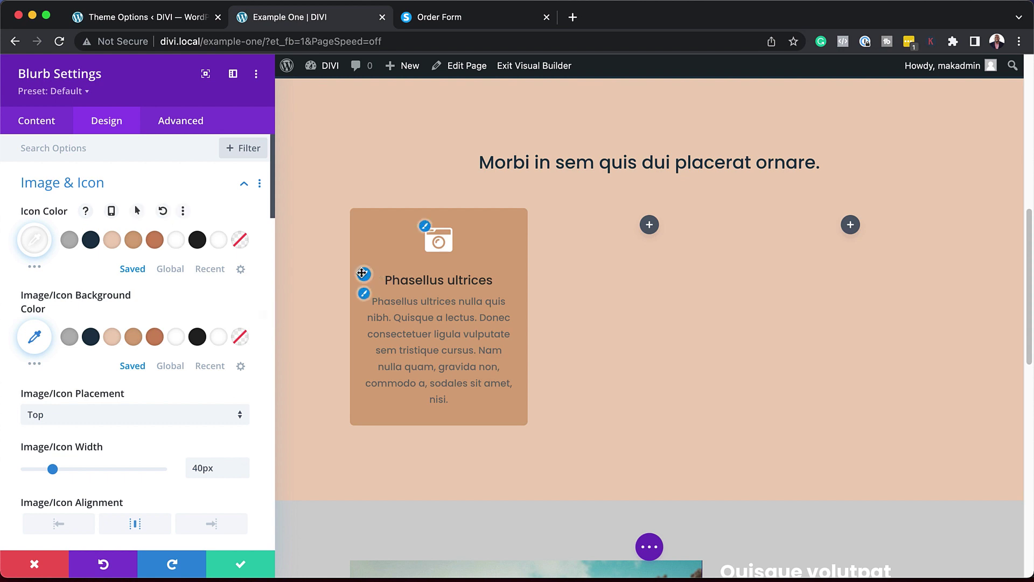
Set the blurb's title and body text colours to white.
{"action": "left_click", "coordinate": [363, 276]}
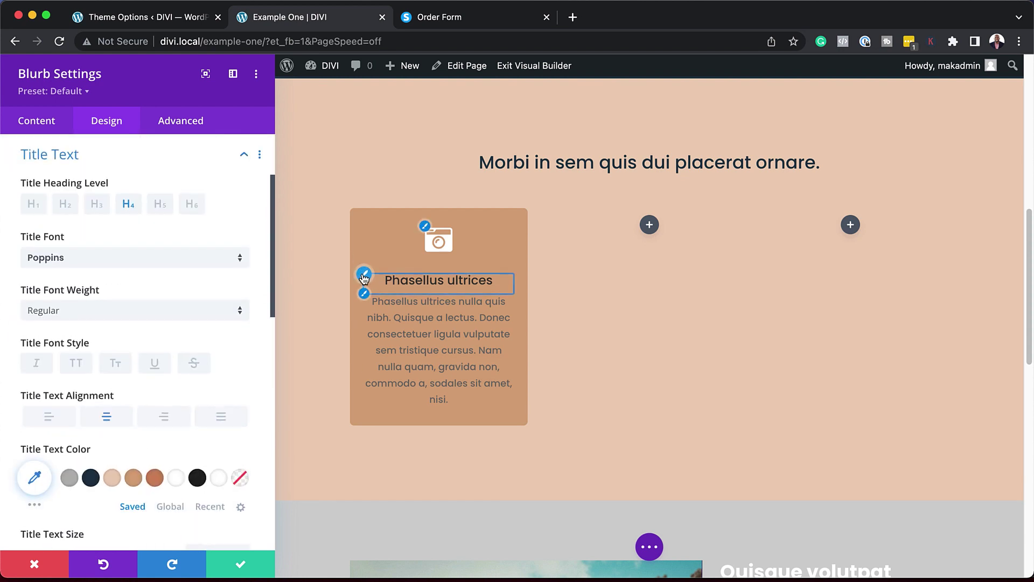
{"action": "left_click", "coordinate": [176, 478]}
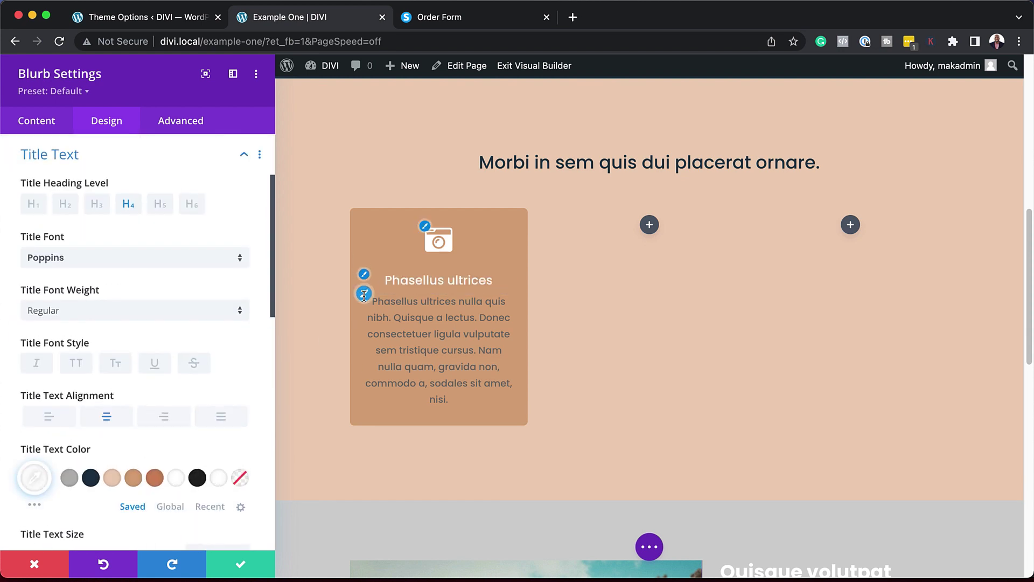
{"action": "left_click", "coordinate": [364, 294]}
{"action": "left_click", "coordinate": [176, 467]}
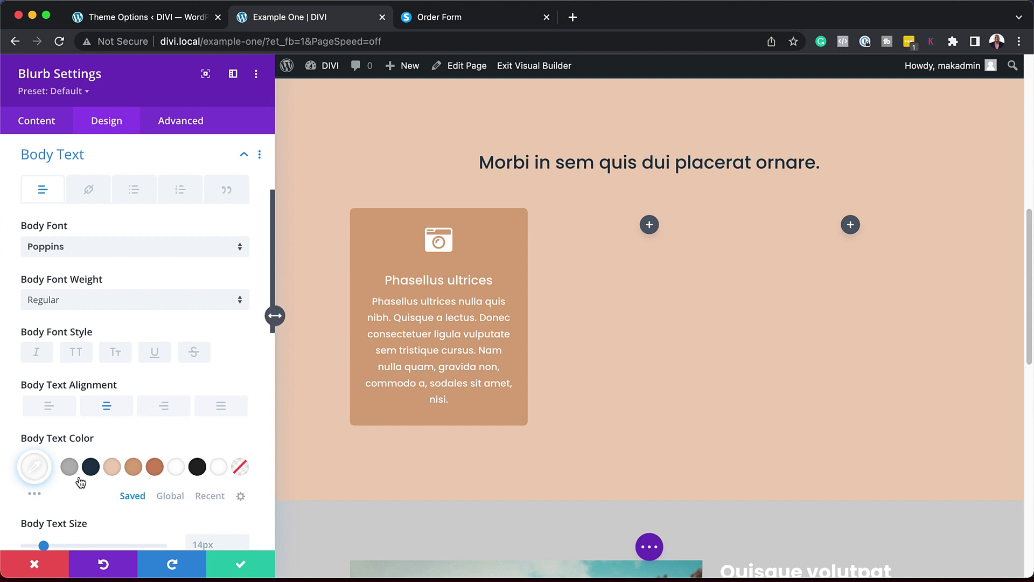
Change the blurb's background to navy #1d3343 and save its settings.
{"action": "left_click", "coordinate": [39, 122]}
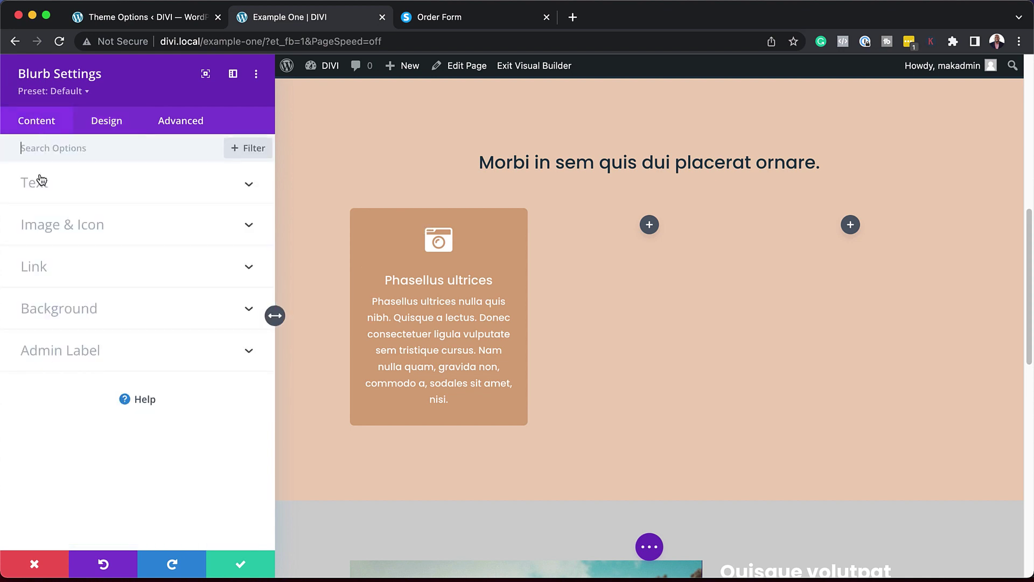
{"action": "left_click", "coordinate": [71, 312]}
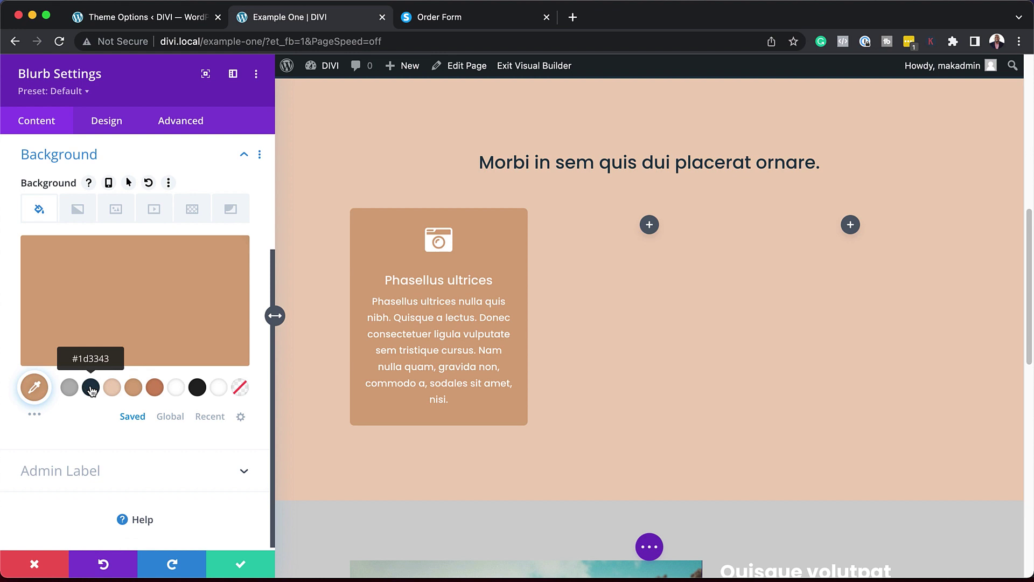
{"action": "left_click", "coordinate": [91, 388]}
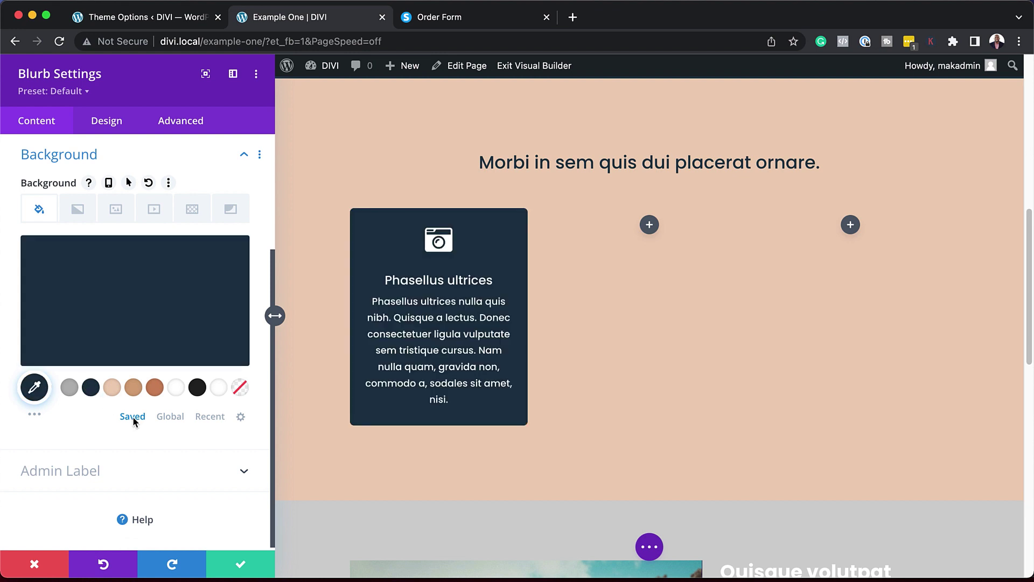
{"action": "left_click", "coordinate": [244, 567]}
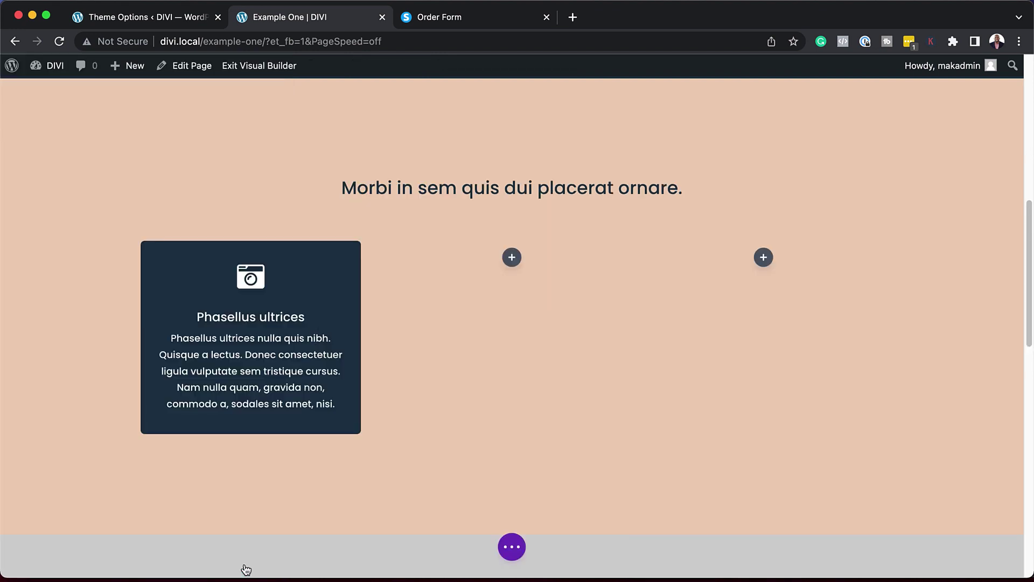
Duplicate the navy blurb and place copies in the middle and right columns.
{"action": "mouse_move", "coordinate": [250, 293]}
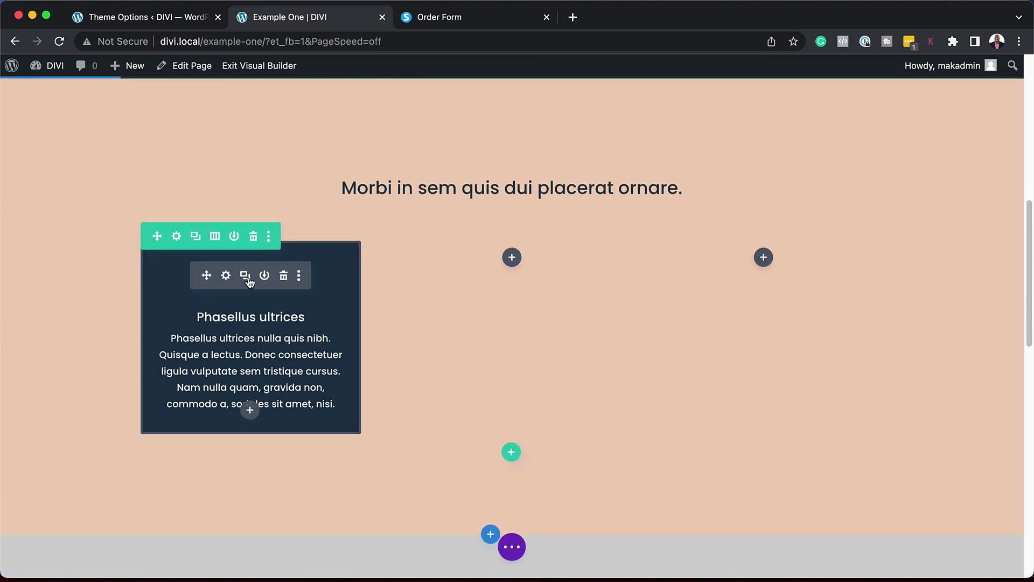
{"action": "left_click", "coordinate": [247, 277]}
{"action": "left_click_drag", "start_coordinate": [208, 280], "coordinate": [415, 330]}
{"action": "left_click_drag", "start_coordinate": [369, 365], "coordinate": [377, 362]}
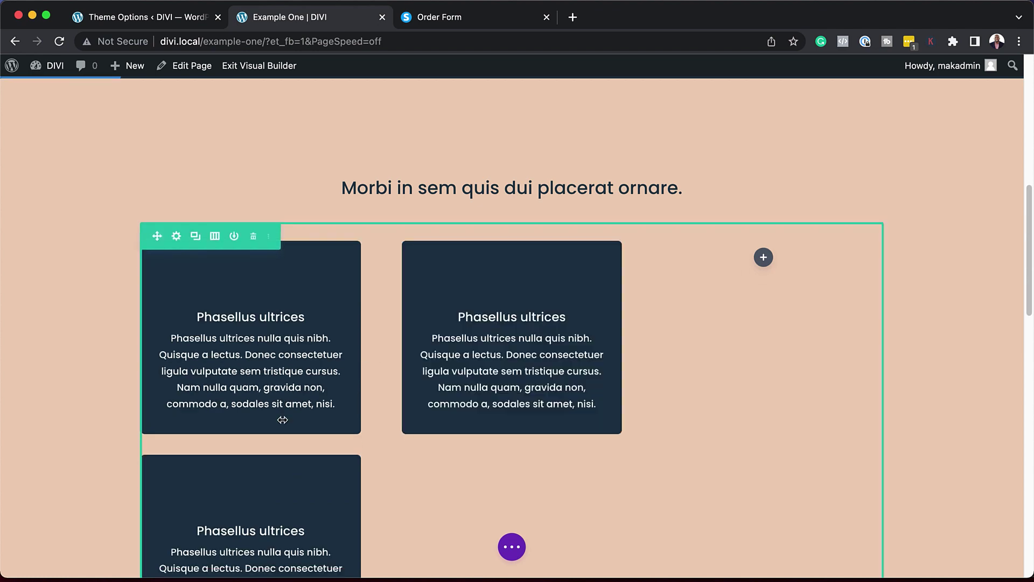
{"action": "left_click_drag", "start_coordinate": [203, 492], "coordinate": [711, 274]}
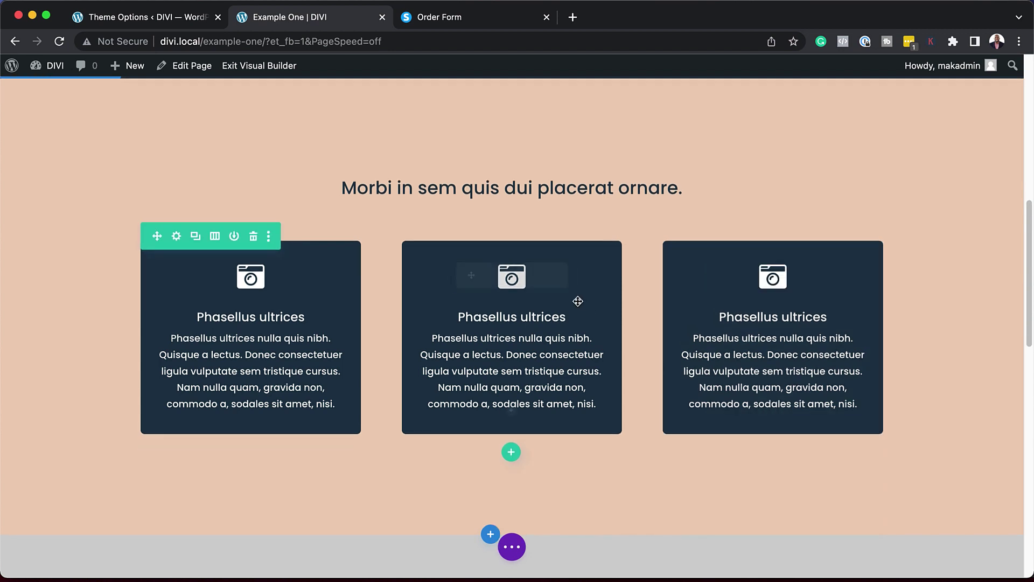
{"action": "left_click", "coordinate": [487, 276]}
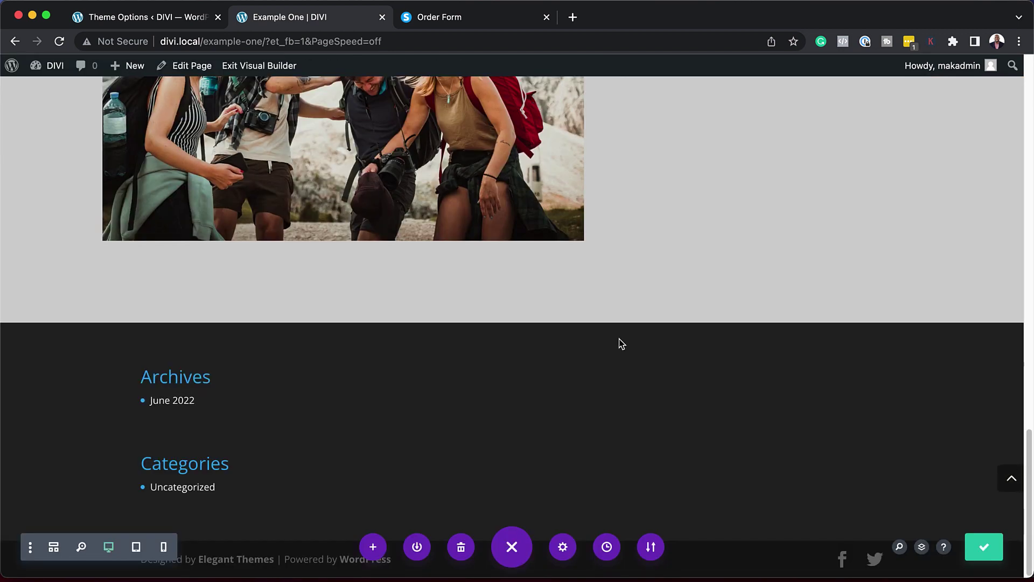
Give the Quisque volutpat hiking-video section the copper saved swatch as its background.
{"action": "scroll", "coordinate": [663, 332], "scroll_direction": "up", "scroll_amount": 1}
{"action": "scroll", "coordinate": [663, 332], "scroll_direction": "up", "scroll_amount": 10}
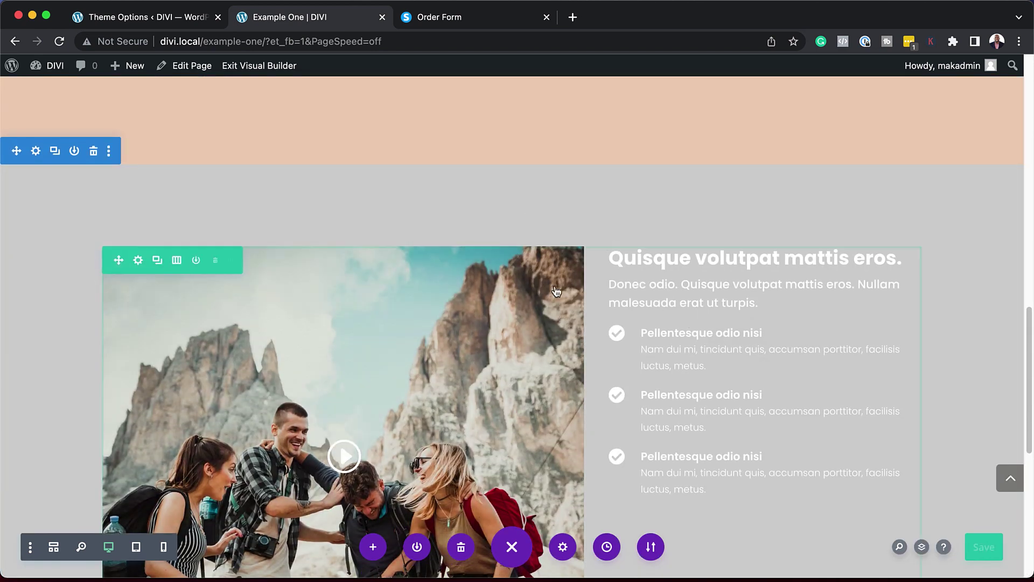
{"action": "scroll", "coordinate": [563, 295], "scroll_direction": "up", "scroll_amount": 1}
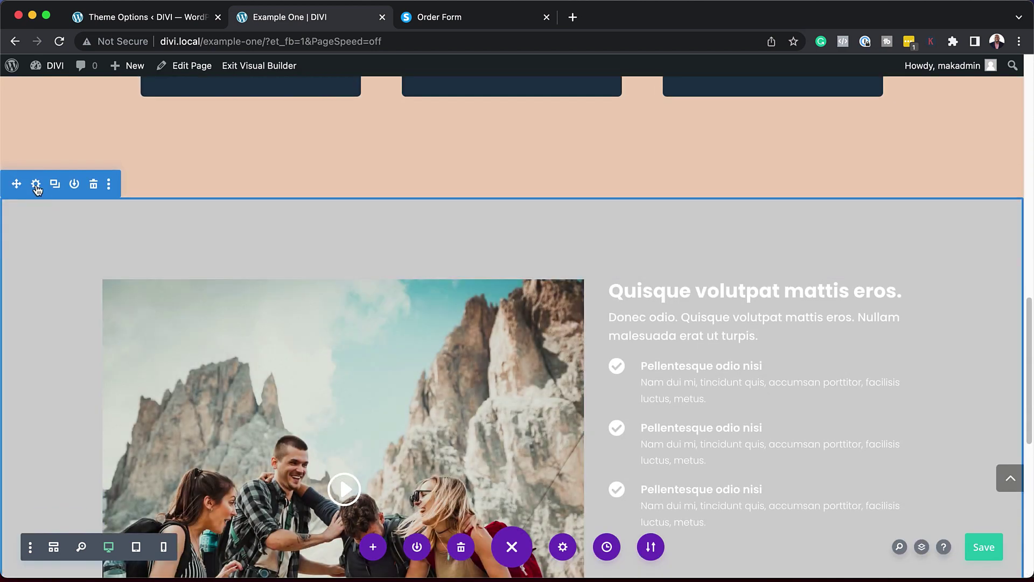
{"action": "scroll", "coordinate": [401, 261], "scroll_direction": "up", "scroll_amount": 11}
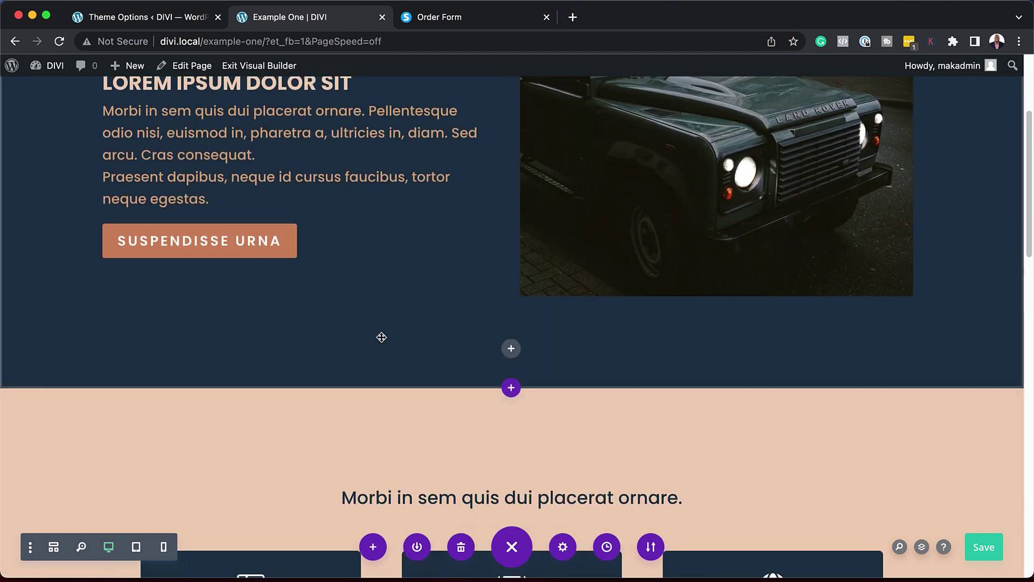
{"action": "scroll", "coordinate": [381, 337], "scroll_direction": "down", "scroll_amount": 7}
{"action": "scroll", "coordinate": [381, 338], "scroll_direction": "down", "scroll_amount": 7}
{"action": "scroll", "coordinate": [381, 341], "scroll_direction": "up", "scroll_amount": 6}
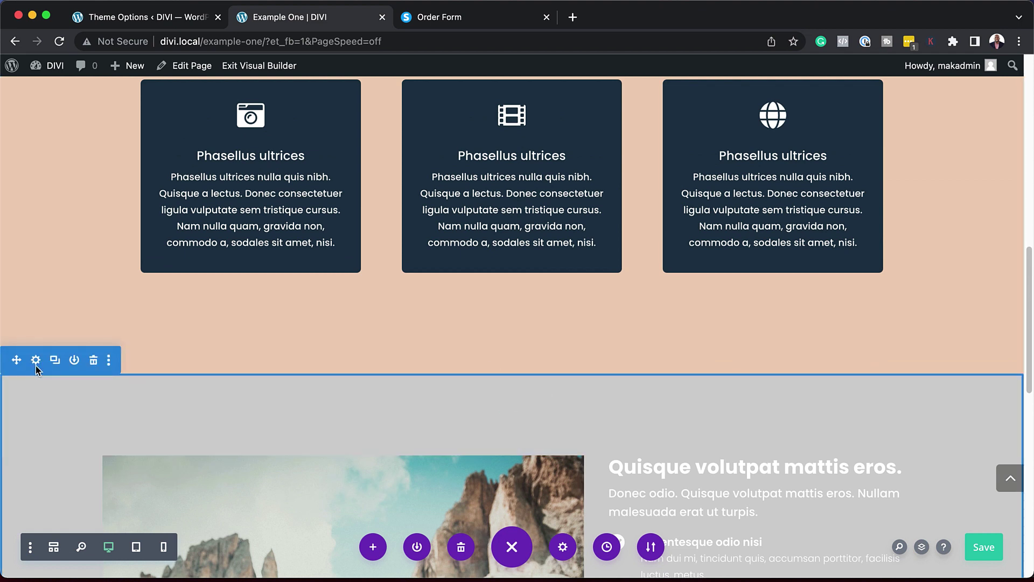
{"action": "left_click", "coordinate": [35, 361]}
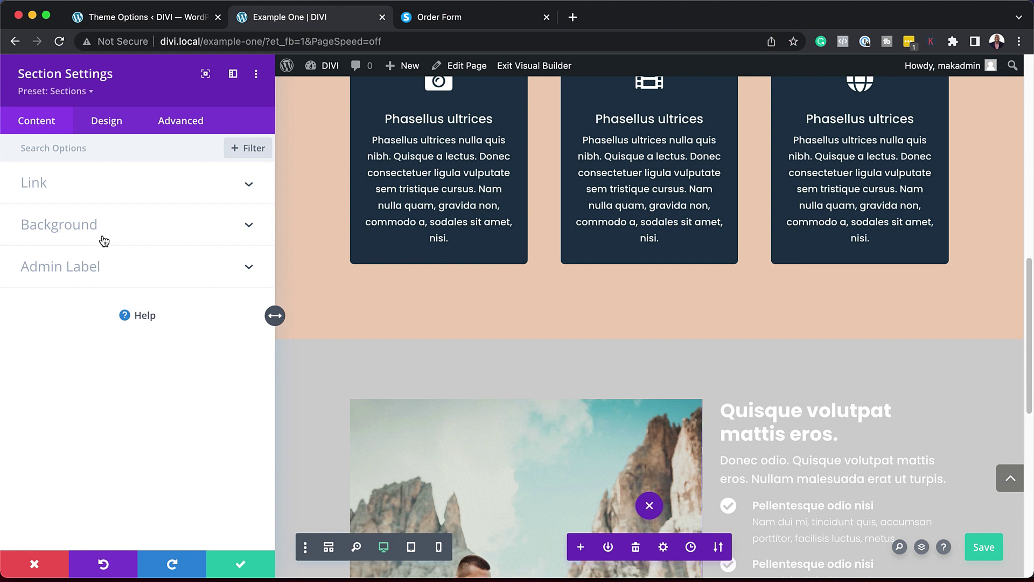
{"action": "left_click", "coordinate": [103, 239]}
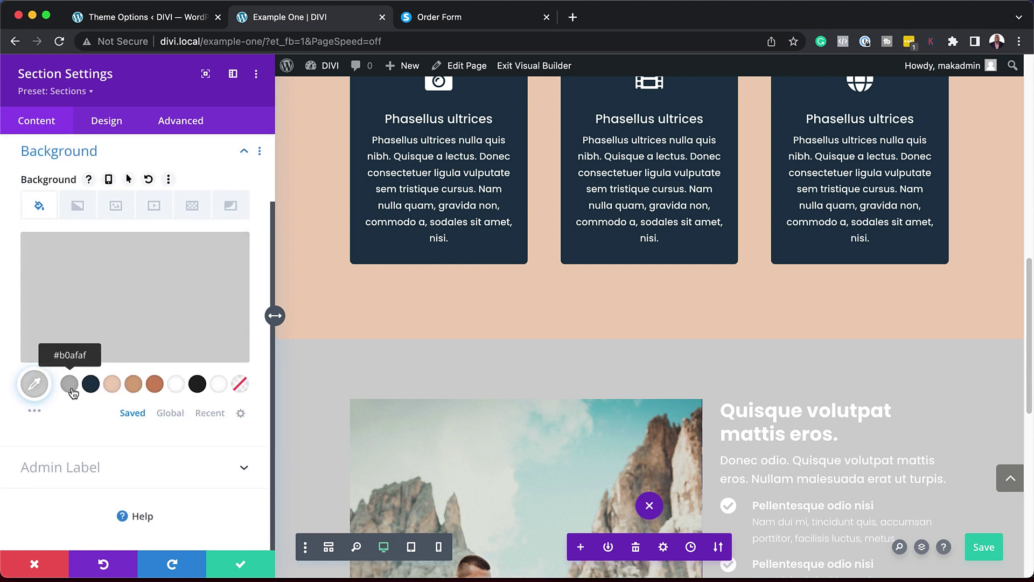
{"action": "left_click", "coordinate": [155, 383]}
{"action": "scroll", "coordinate": [567, 389], "scroll_direction": "down", "scroll_amount": 4}
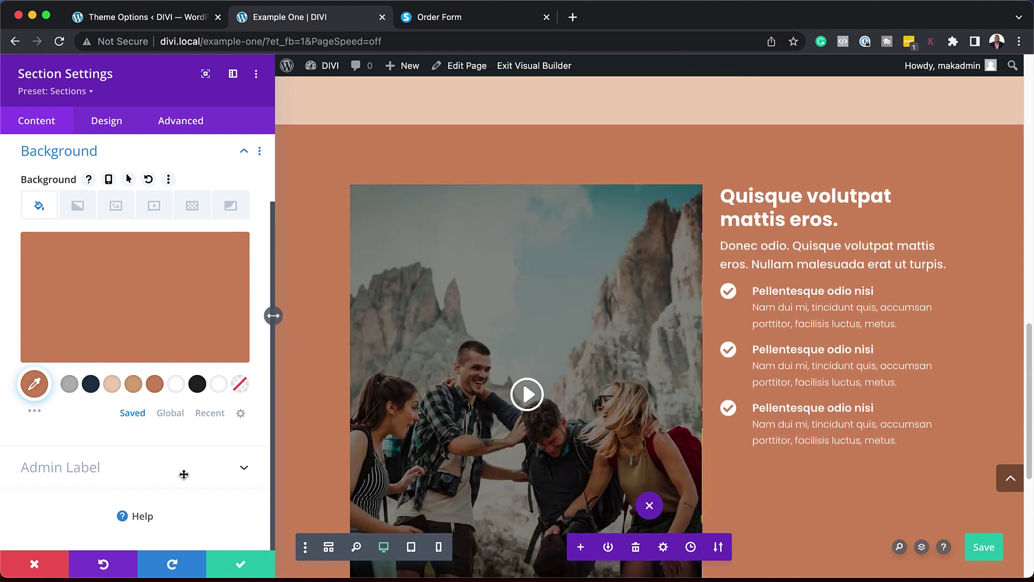
{"action": "left_click", "coordinate": [238, 566]}
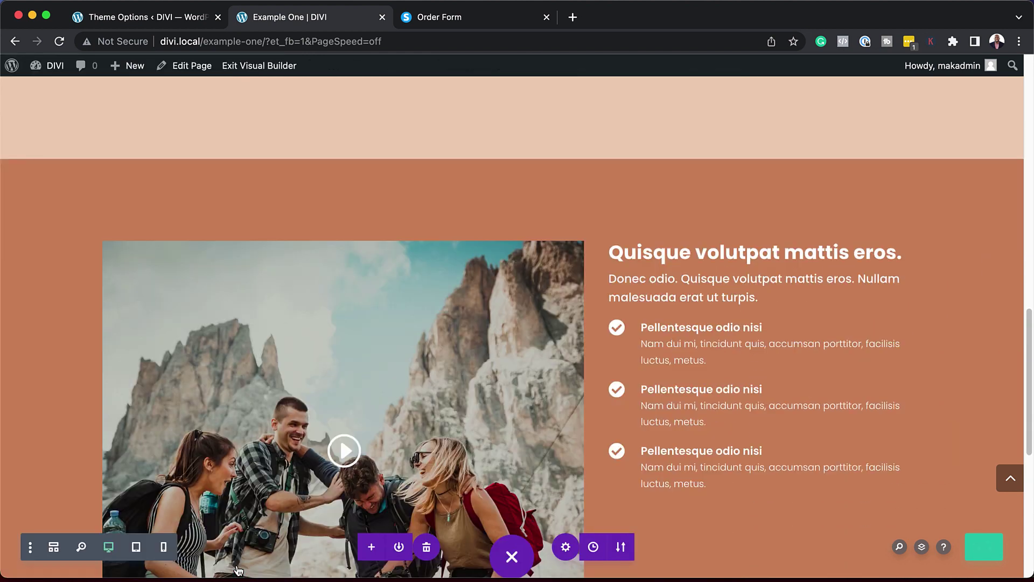
Save the Divi page changes with Ctrl+S.
{"action": "key", "text": "ctrl+s"}
{"action": "scroll", "coordinate": [862, 324], "scroll_direction": "down", "scroll_amount": 2}
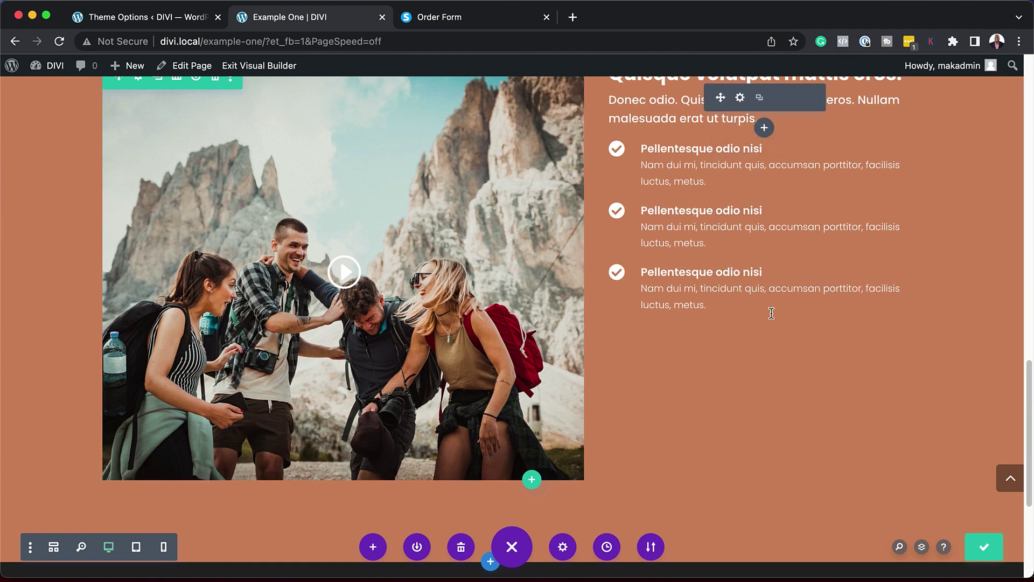
{"action": "scroll", "coordinate": [851, 325], "scroll_direction": "up", "scroll_amount": 3}
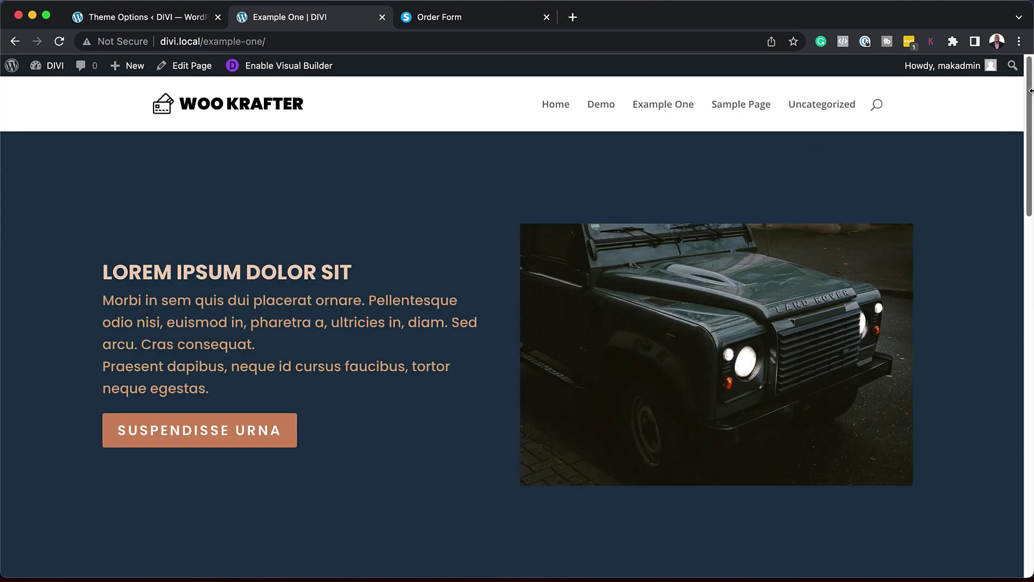
Leave the Visual Builder to view the live Example One page with navy, peach and copper sections.
{"action": "mouse_move", "coordinate": [1029, 84]}
{"action": "left_mouse_down"}
{"action": "mouse_move", "coordinate": [1029, 386]}
{"action": "mouse_move", "coordinate": [1025, 81]}
{"action": "left_mouse_up"}
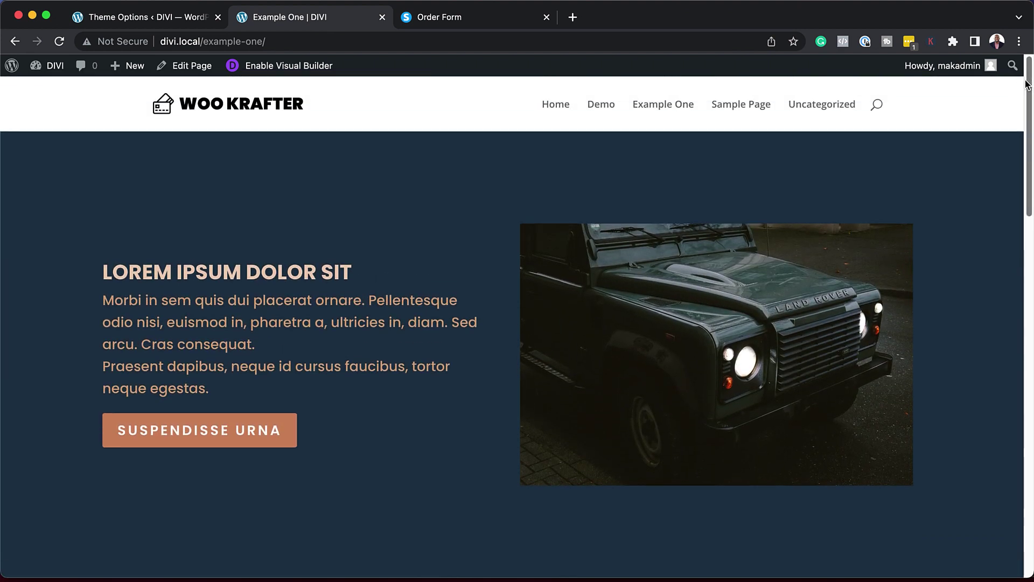